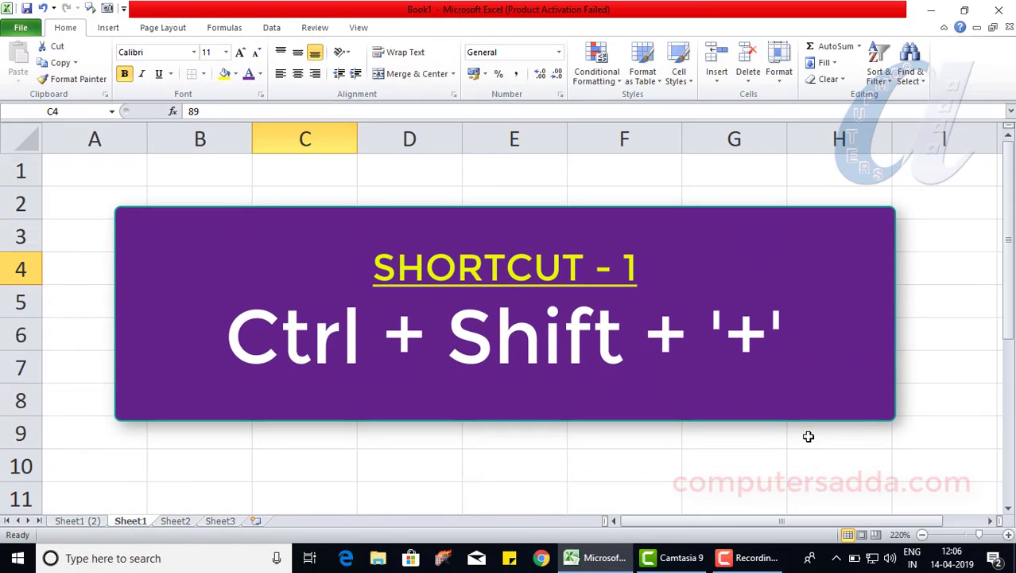
# - Try inserting a blank cell at C4 with the existing cells shifted down, and undo the insertion
pyautogui.hotkey('ctrl', 'shift', '+')
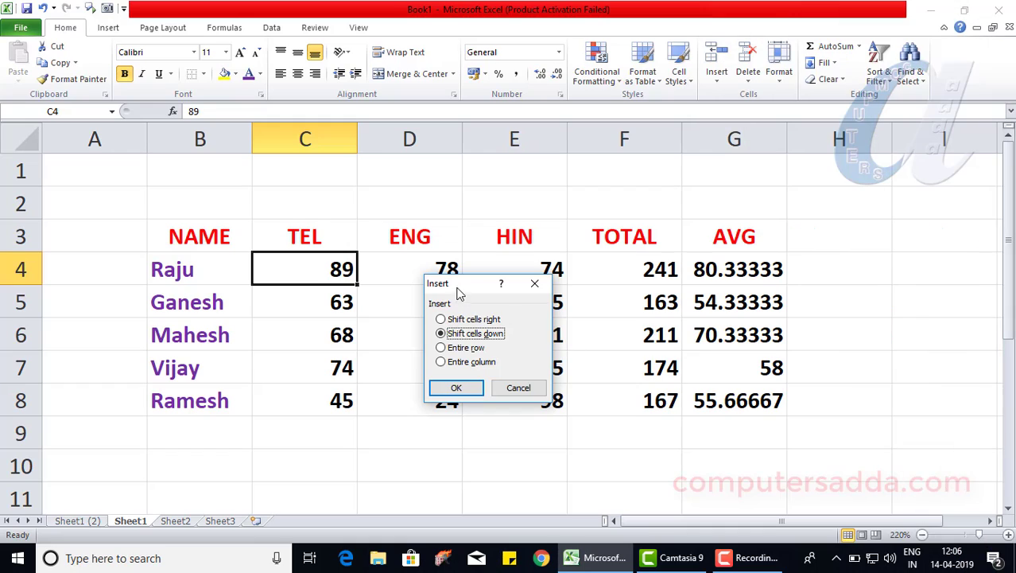
pyautogui.moveTo(459, 294); pyautogui.dragTo(822, 301)
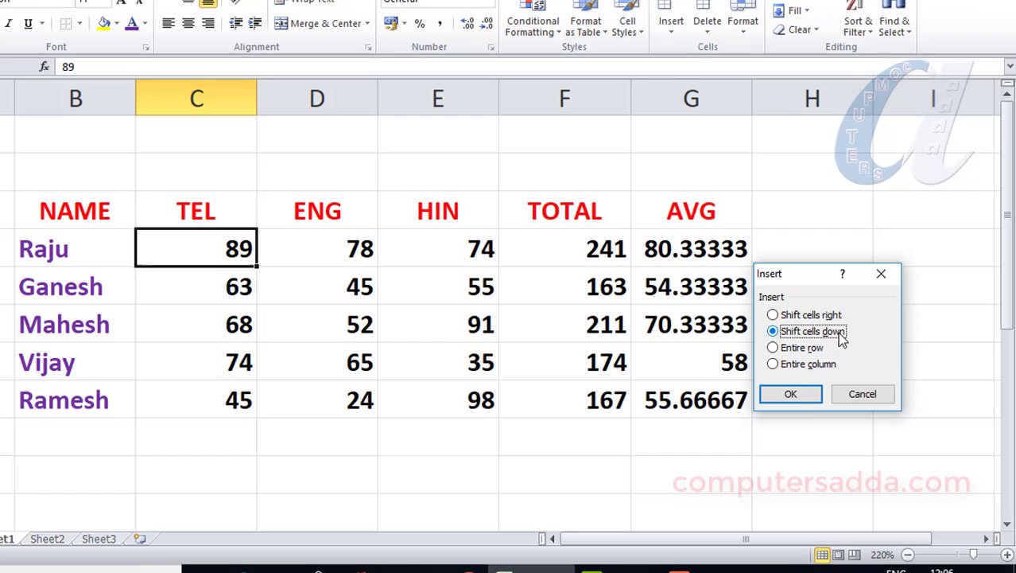
pyautogui.click(552, 454)
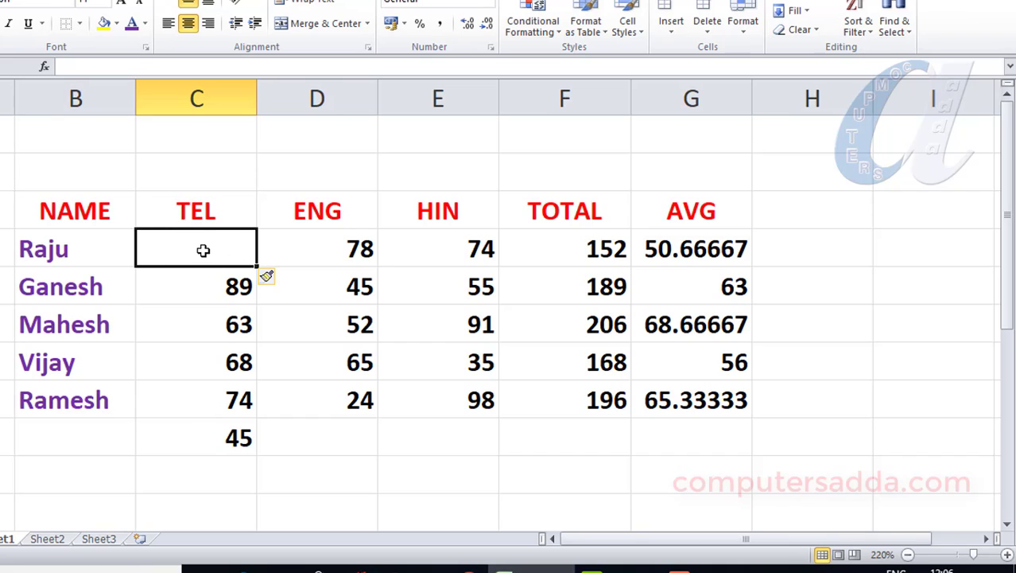
pyautogui.hotkey('ctrl', 'z')
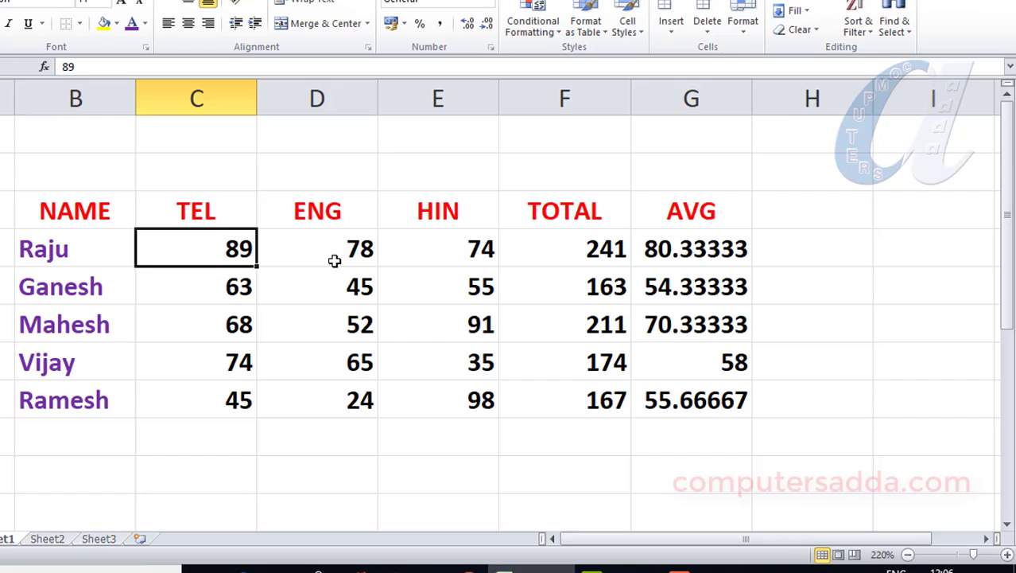
# - Insert an entire blank row at cell C4, above the first data row of the marks table
pyautogui.hotkey('ctrl', 'shift', '+')
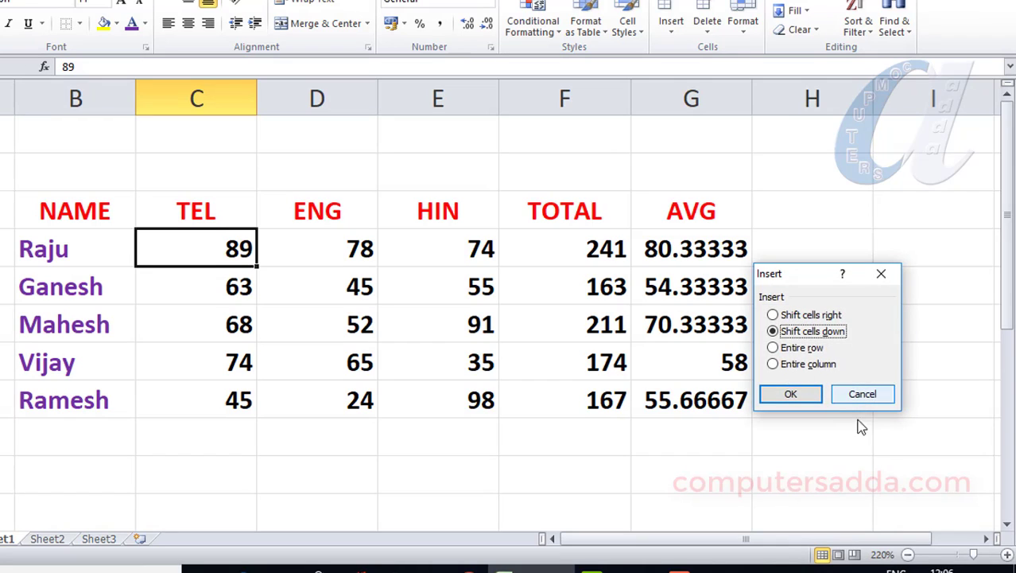
pyautogui.click(773, 348)
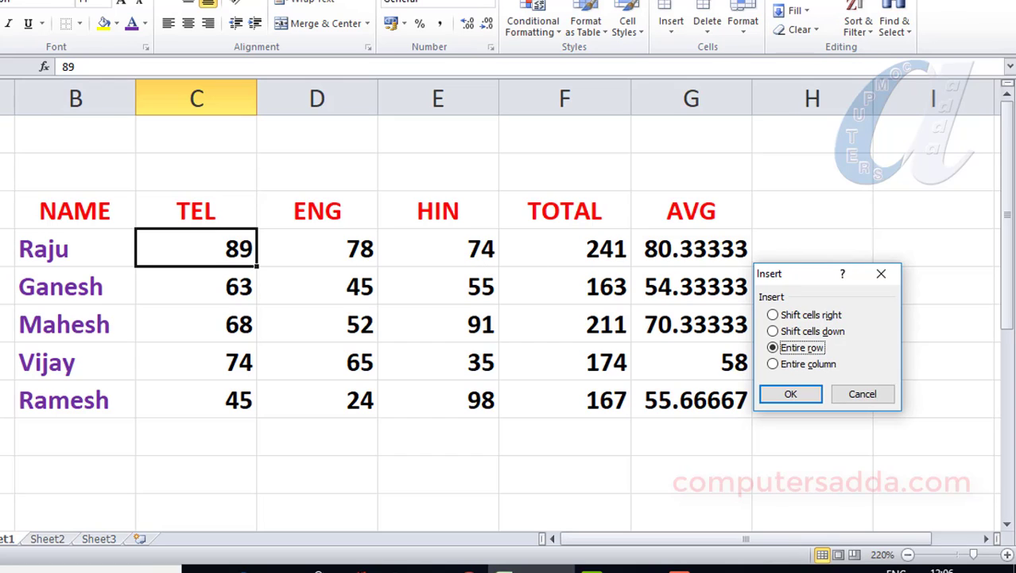
pyautogui.click(793, 393)
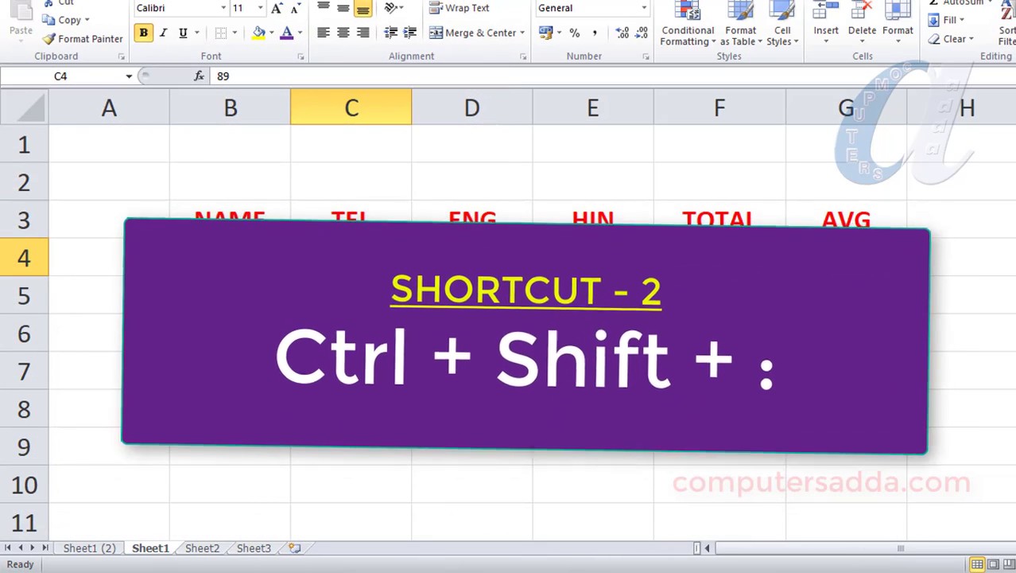
# - Insert the current time, 12:07, in cell C6 of the TEL column
pyautogui.click(242, 339)
pyautogui.click(398, 337)
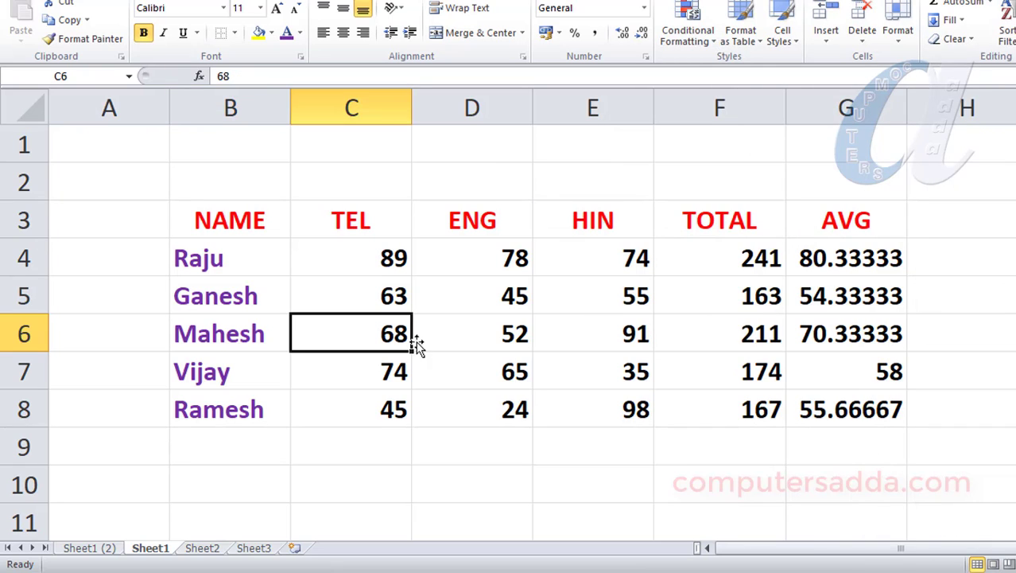
pyautogui.click(855, 342)
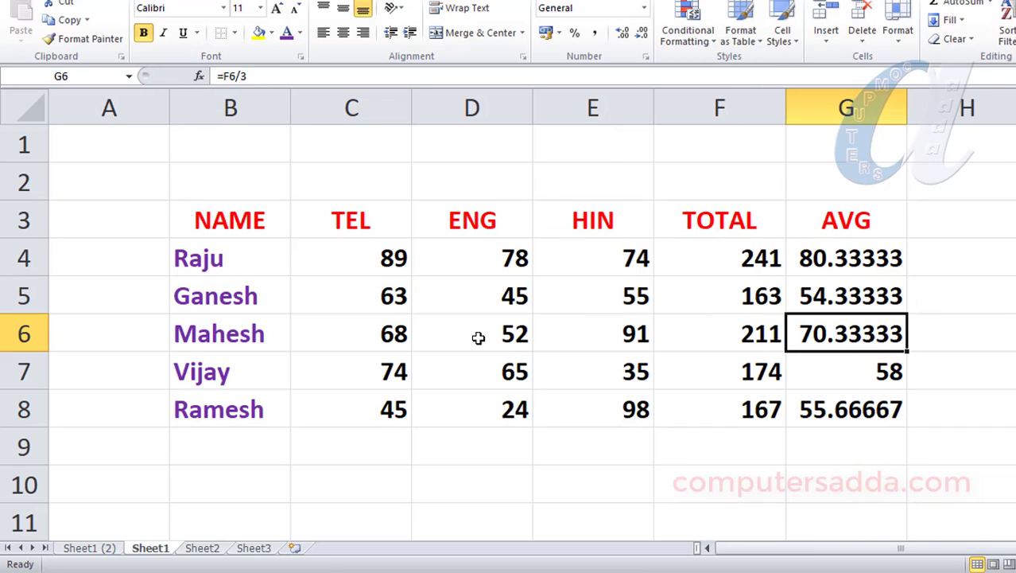
pyautogui.click(374, 340)
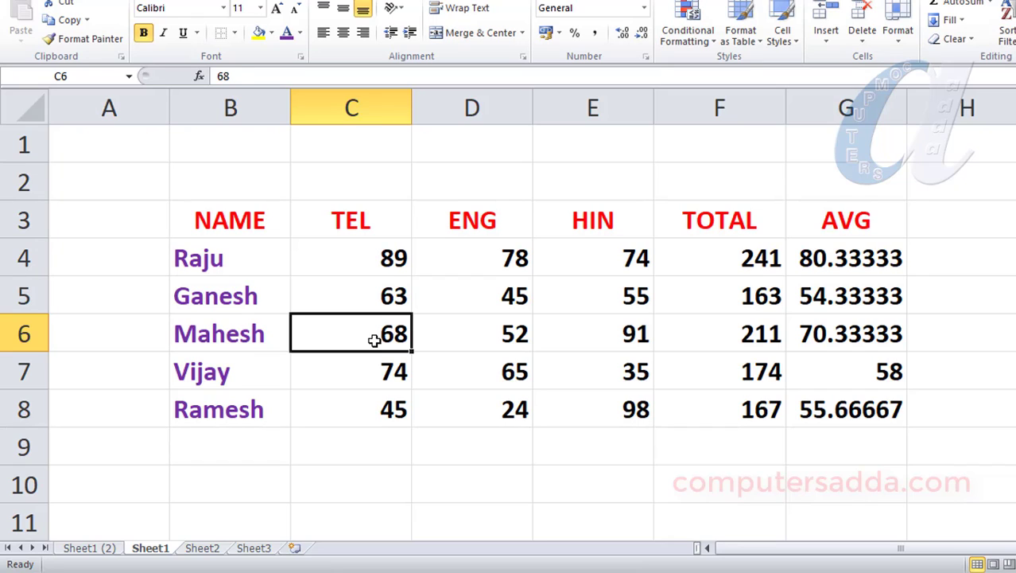
pyautogui.hotkey('ctrl', 'shift', ';')
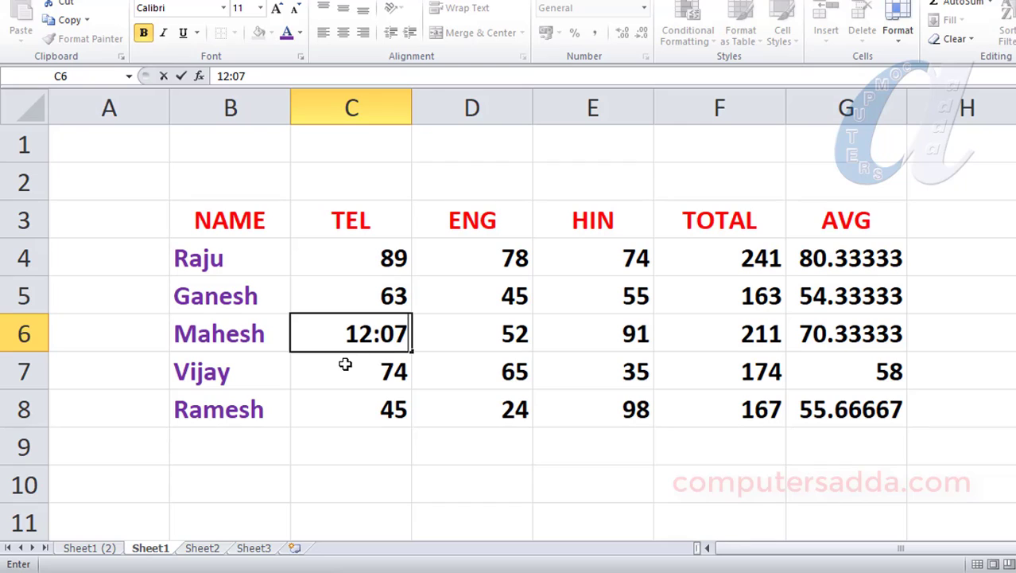
# - Replace the name in cell B8 with the current time, 12:07
pyautogui.click(205, 413)
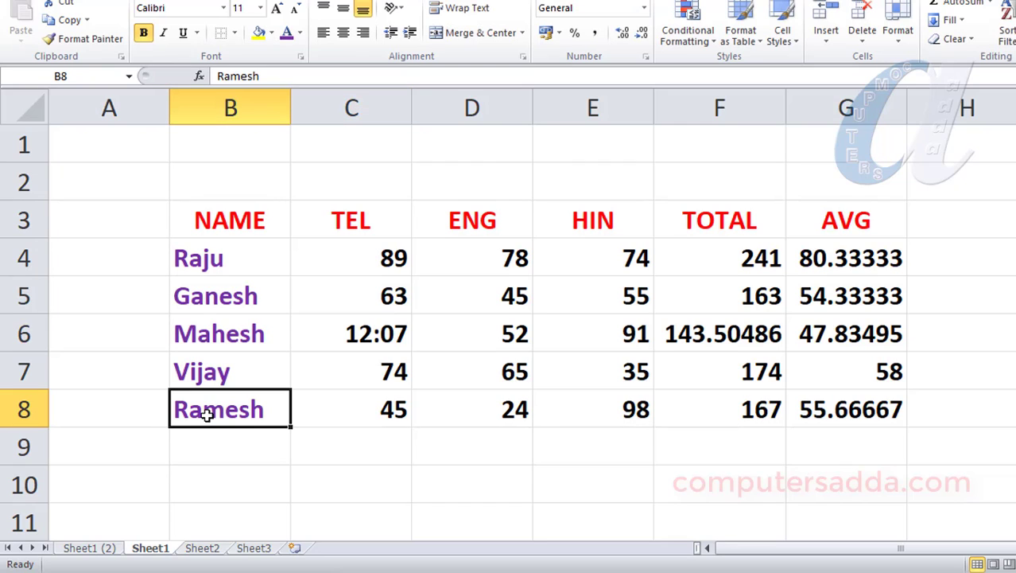
pyautogui.write('12:07')
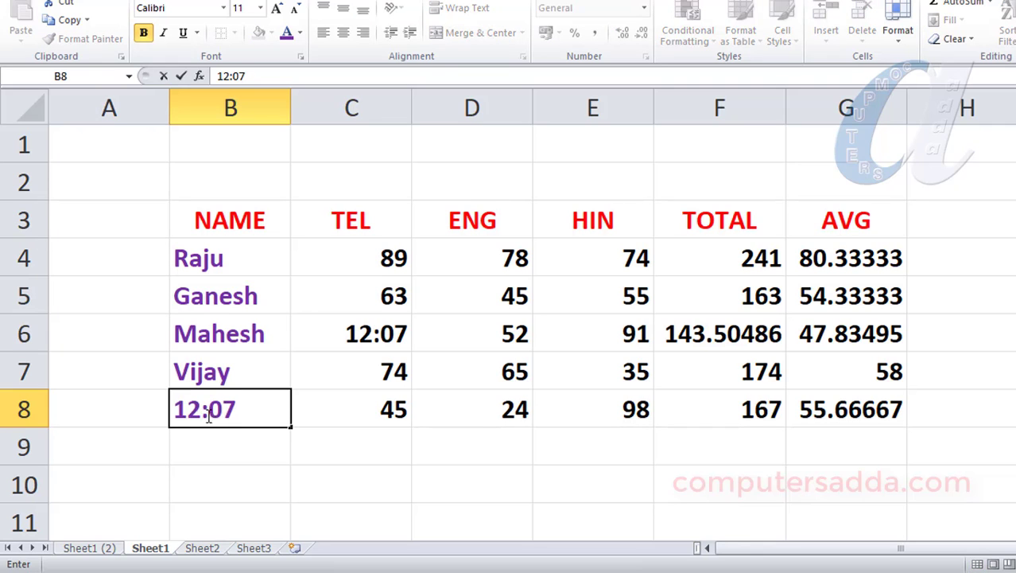
pyautogui.press('Return')
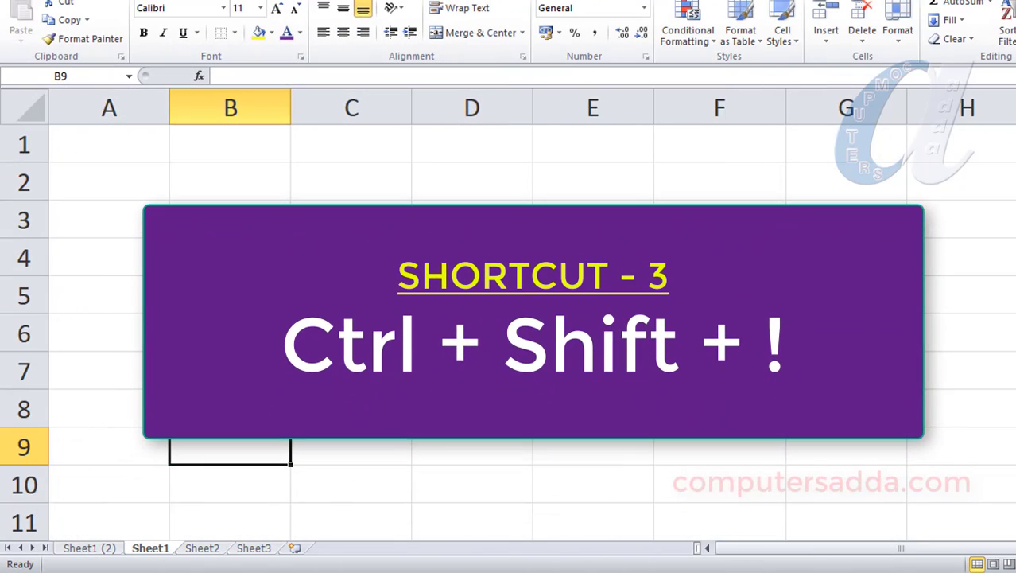
# - Apply the Number format with two decimal places to the ENG marks in D5:D7
pyautogui.click(482, 295)
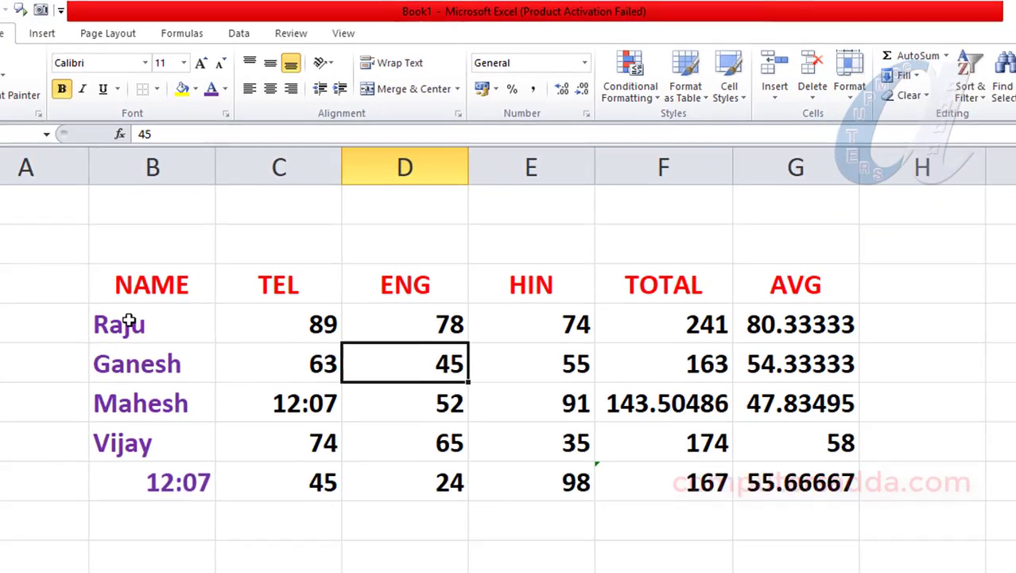
pyautogui.click(149, 302)
pyautogui.click(169, 373)
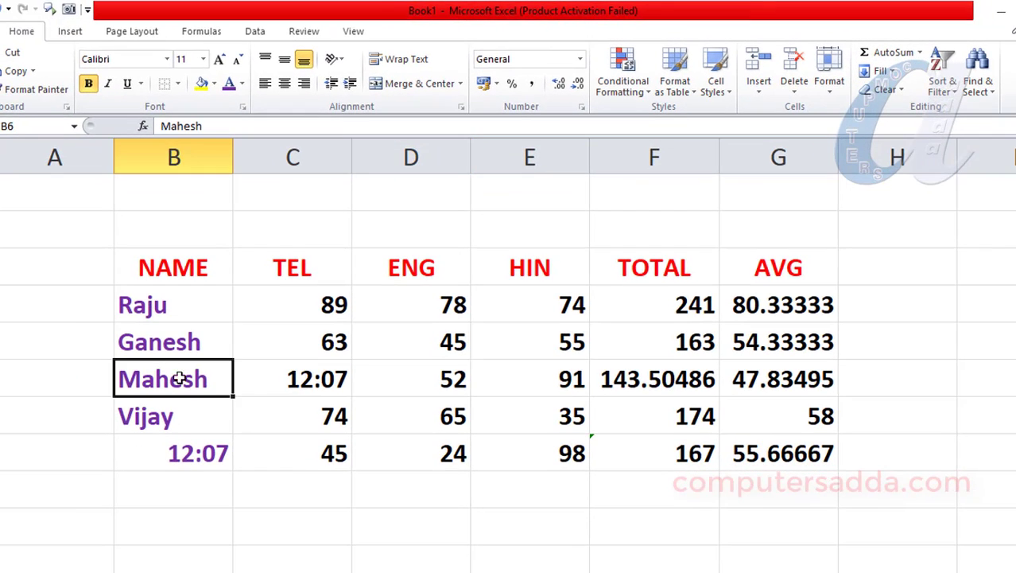
pyautogui.click(443, 346)
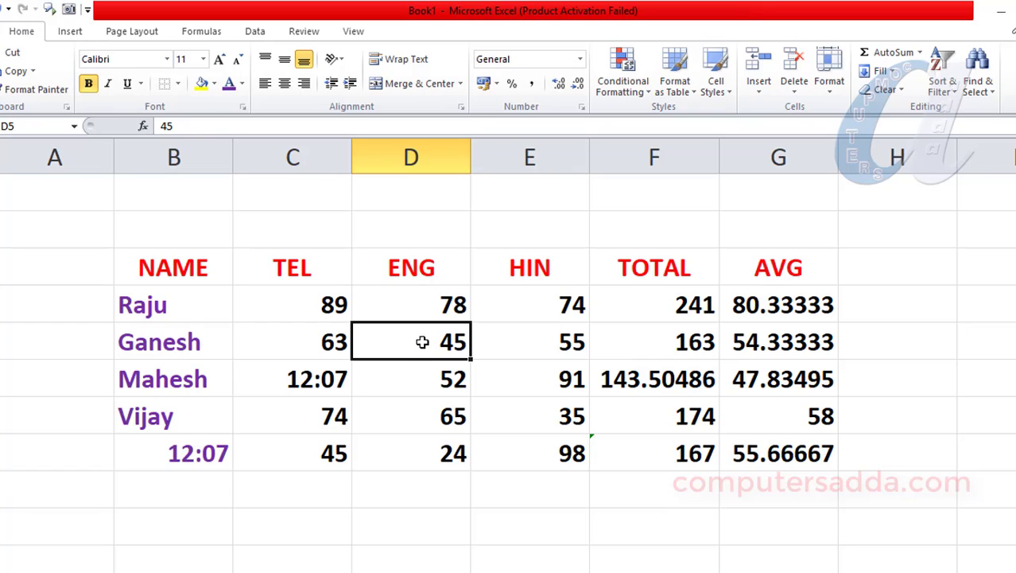
pyautogui.moveTo(422, 342); pyautogui.dragTo(415, 415)
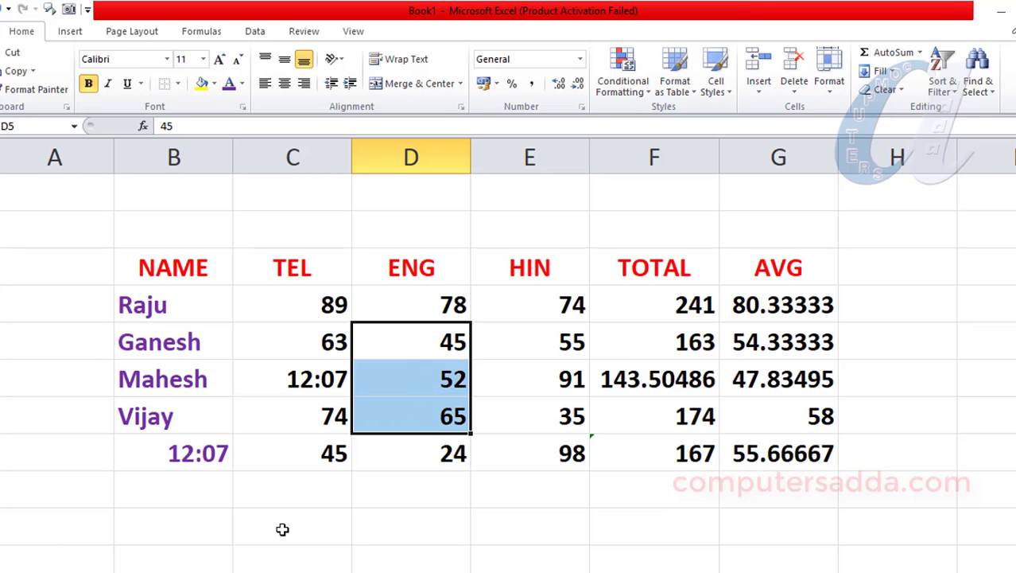
pyautogui.hotkey('ctrl', 'shift', '1')
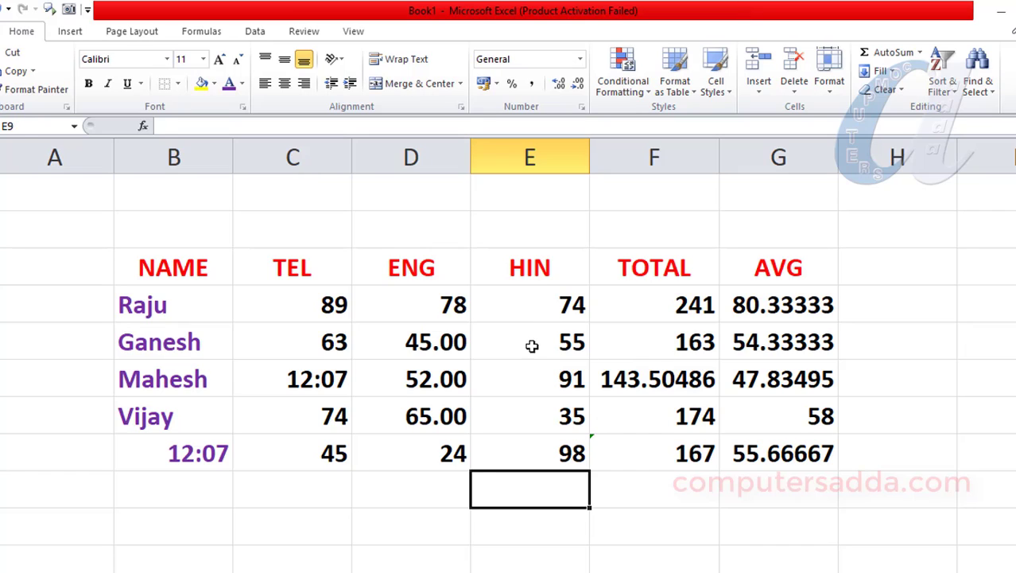
# - Format the HIN marks in E5:E8 as currency with two decimals and cells C4:D4 as percentages
pyautogui.moveTo(530, 343); pyautogui.dragTo(520, 448)
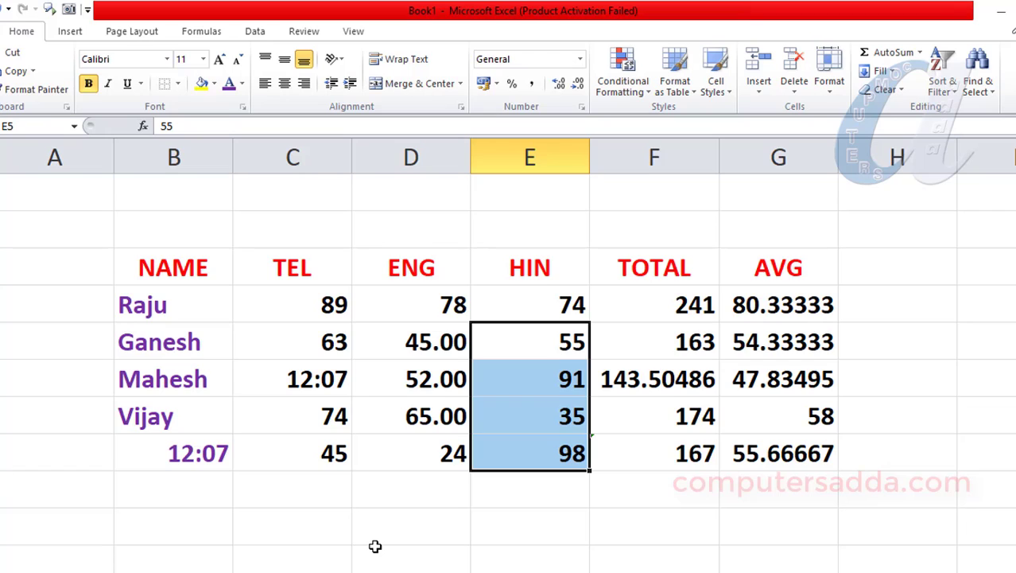
pyautogui.hotkey('ctrl', 'shift', '4')
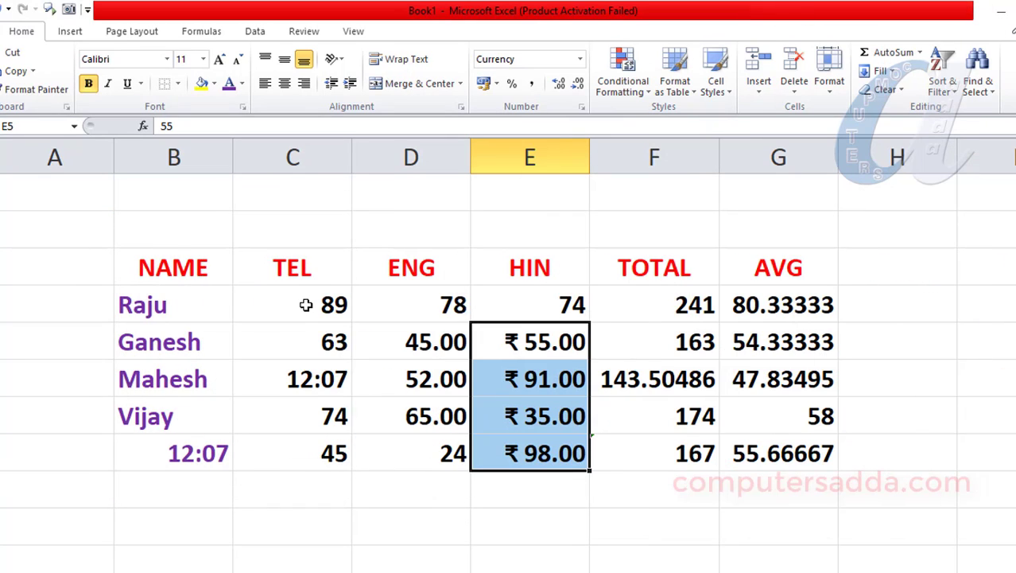
pyautogui.moveTo(281, 305); pyautogui.dragTo(422, 303)
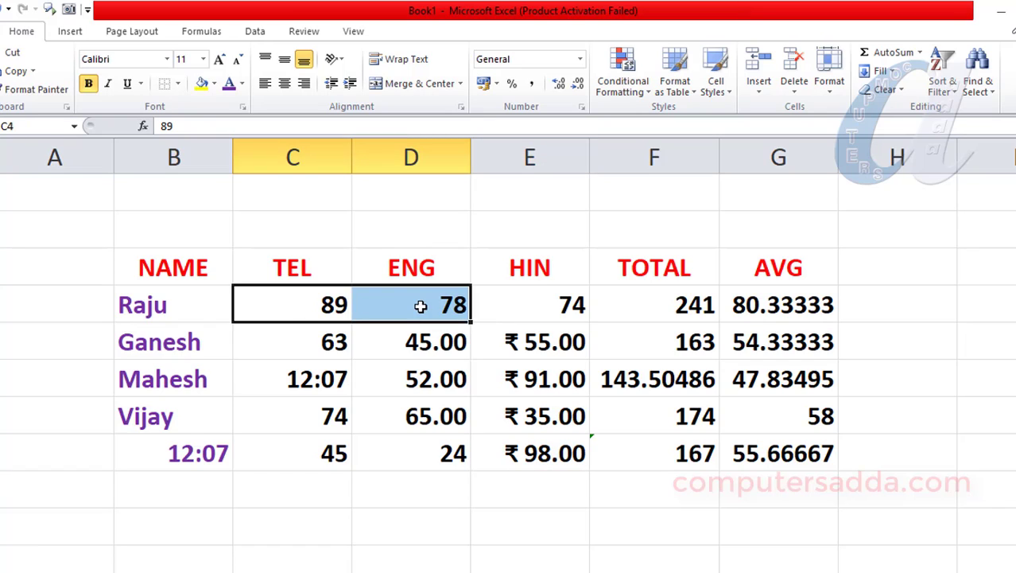
pyautogui.hotkey('ctrl', 'shift', '%')
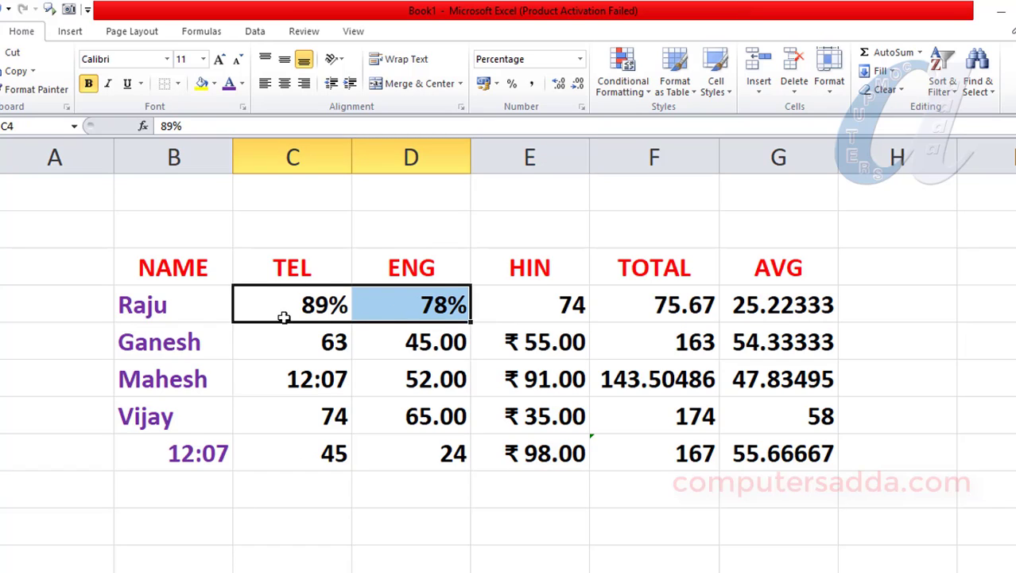
# - Apply an outline border around the whole marks table, B3:G8
pyautogui.click(371, 337)
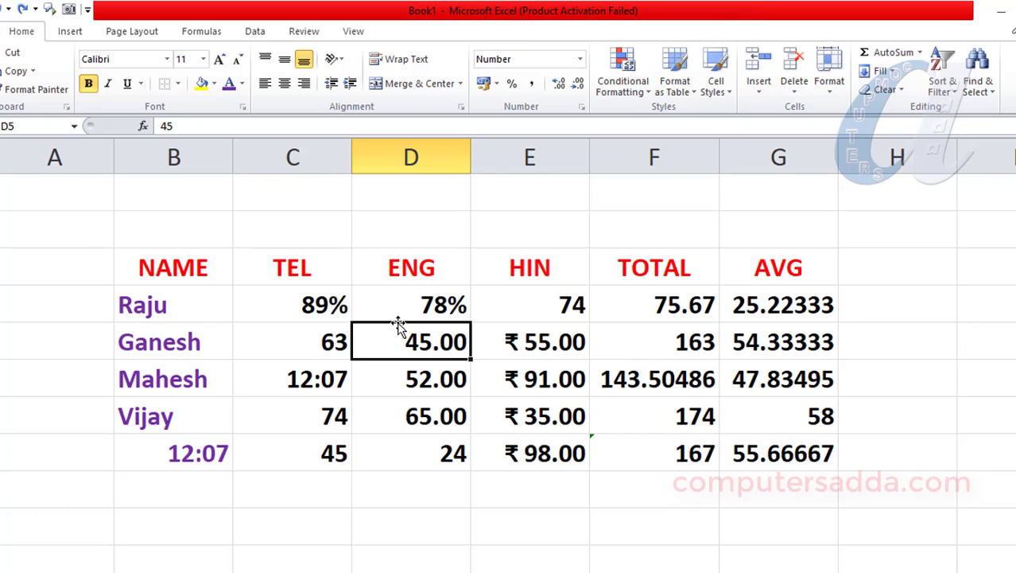
pyautogui.moveTo(170, 264); pyautogui.dragTo(810, 454)
pyautogui.click(453, 379)
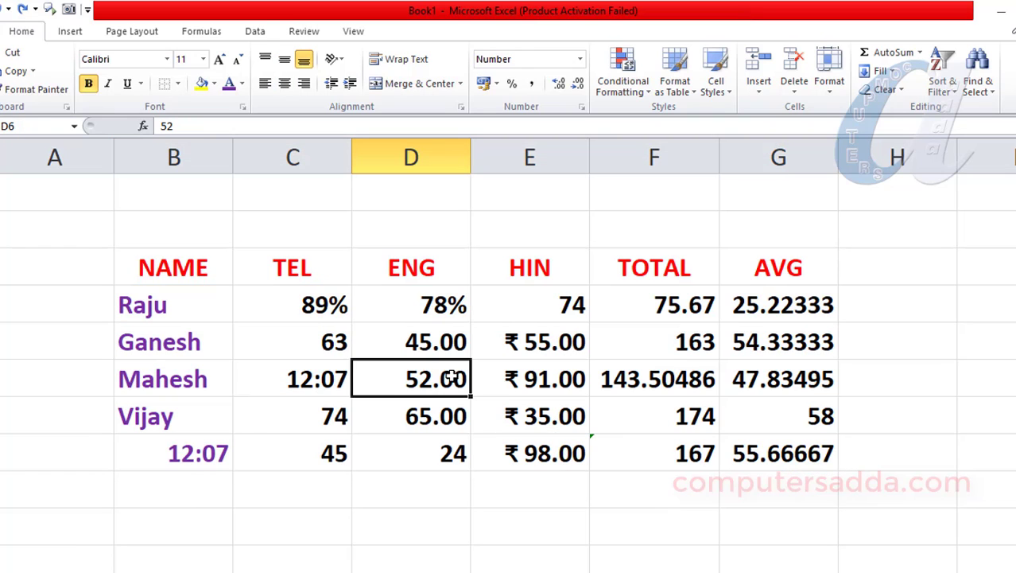
pyautogui.click(629, 378)
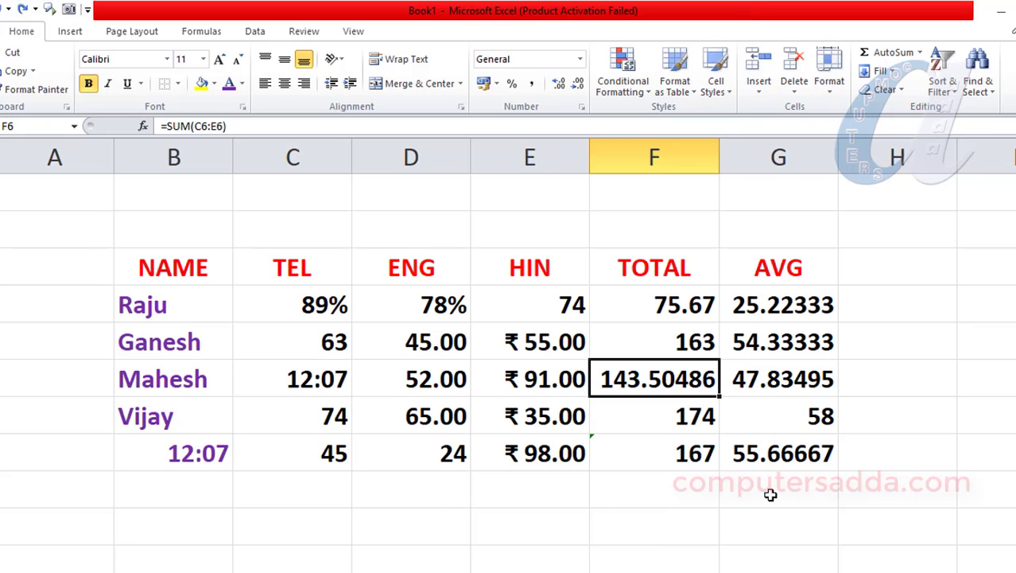
pyautogui.hotkey('ctrl', 'a')
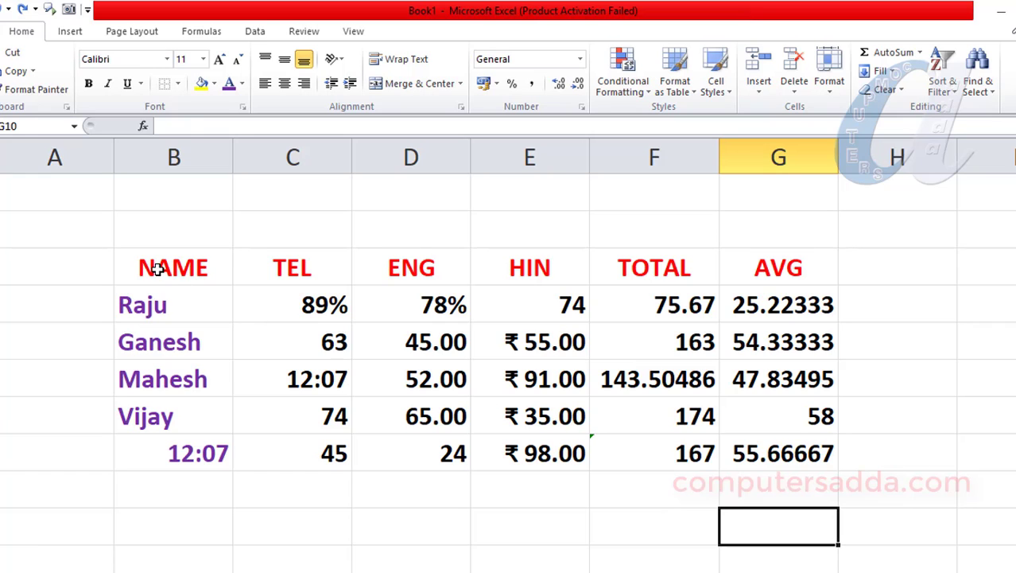
pyautogui.moveTo(156, 269); pyautogui.dragTo(753, 438)
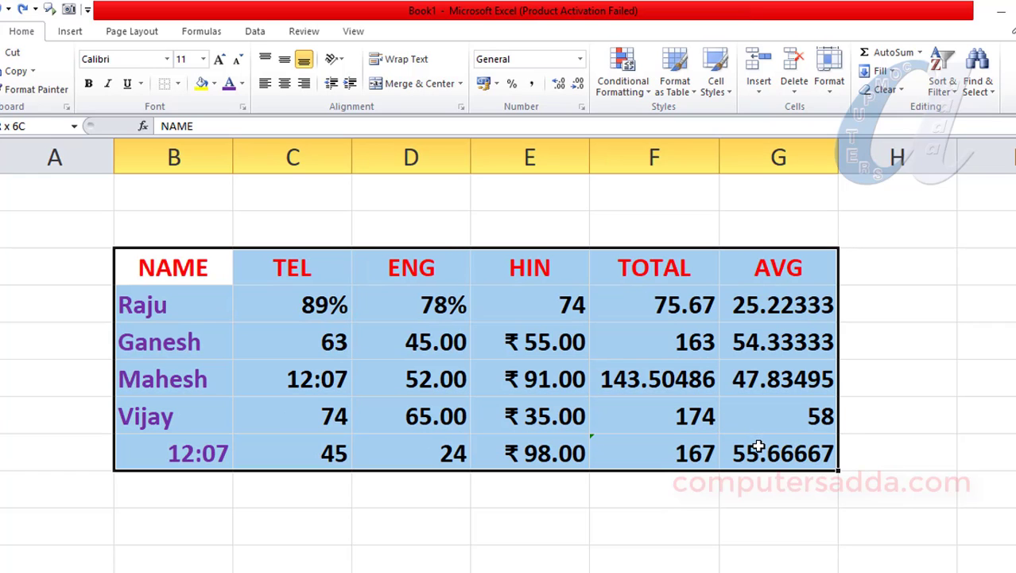
pyautogui.click(329, 336)
pyautogui.moveTo(199, 268); pyautogui.dragTo(487, 451)
pyautogui.moveTo(181, 274); pyautogui.dragTo(818, 465)
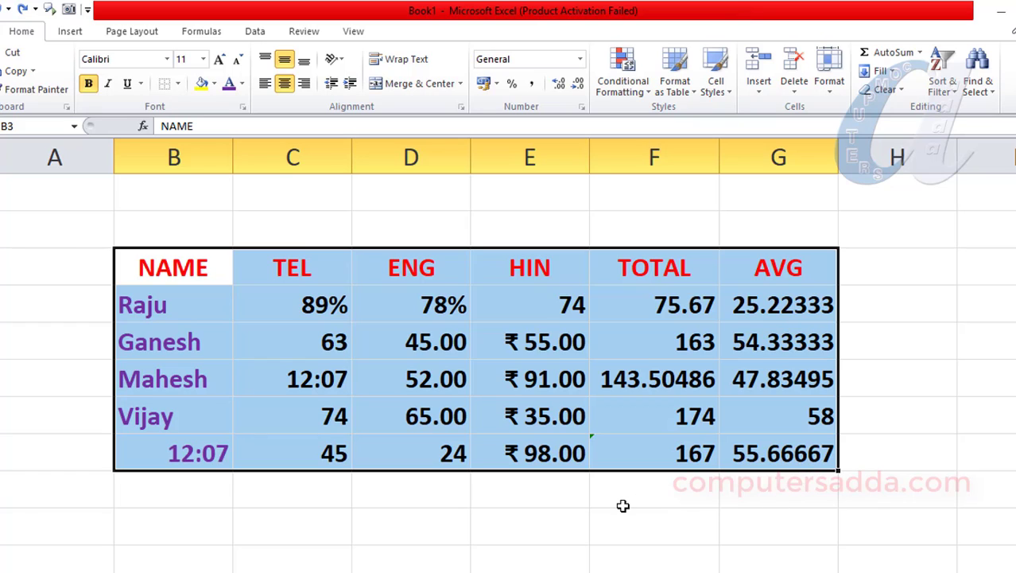
pyautogui.hotkey('ctrl', 'c')
pyautogui.click(657, 506)
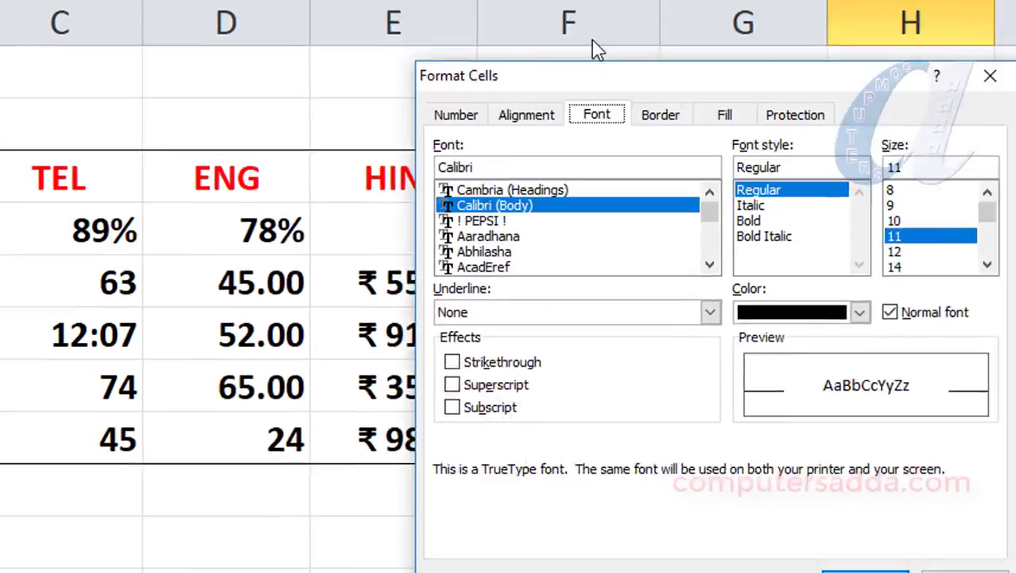
# - Review the Font settings in the Format Cells dialog for cell H9 and close it without changes
pyautogui.moveTo(593, 40); pyautogui.dragTo(318, 49)
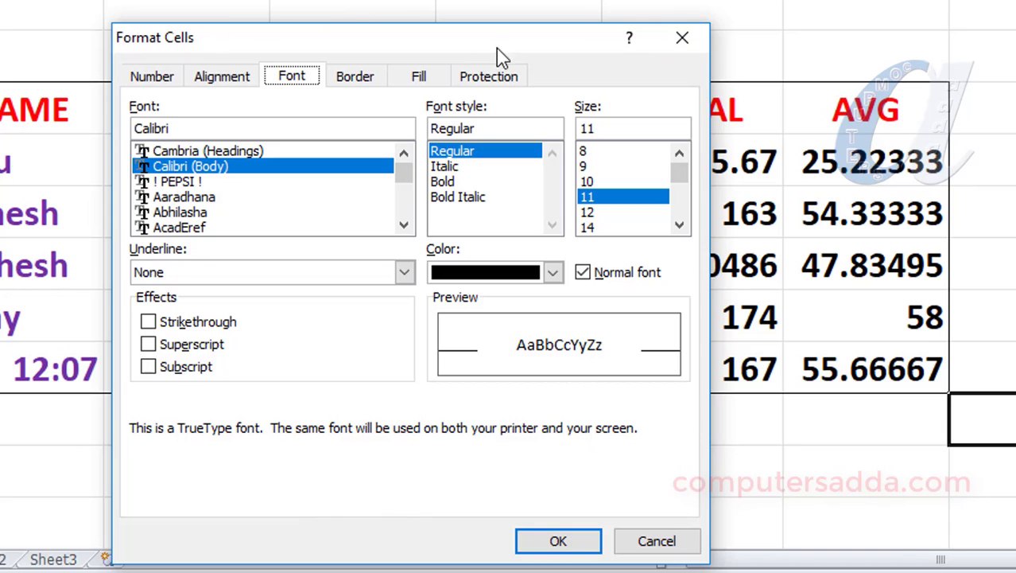
pyautogui.click(681, 39)
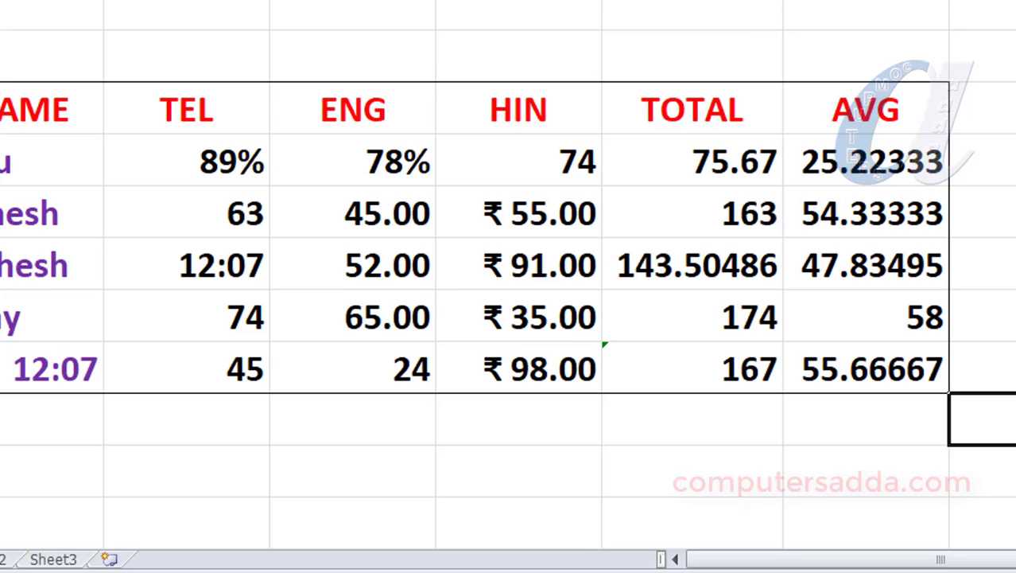
pyautogui.hotkey('ctrl', '1')
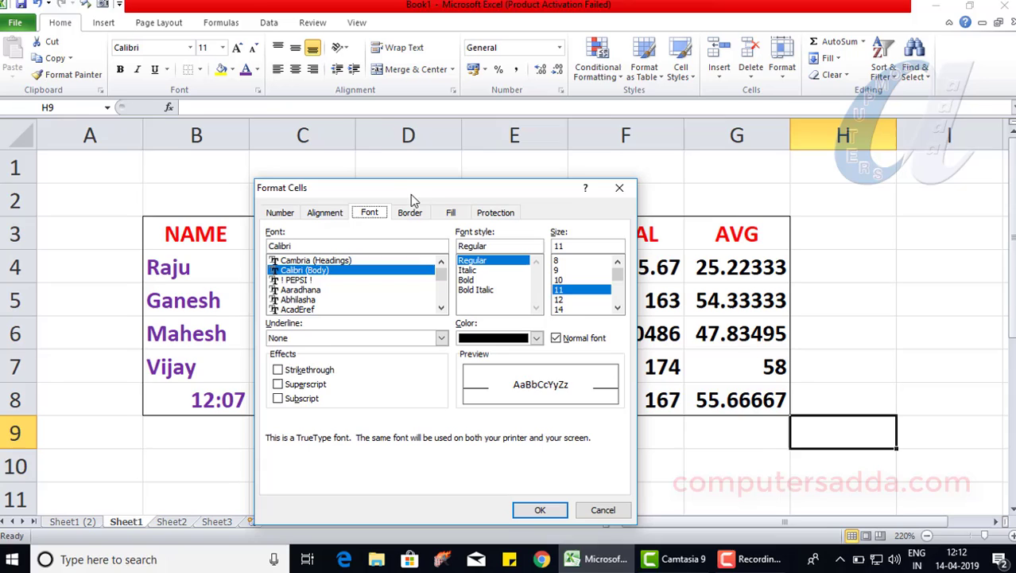
pyautogui.click(619, 188)
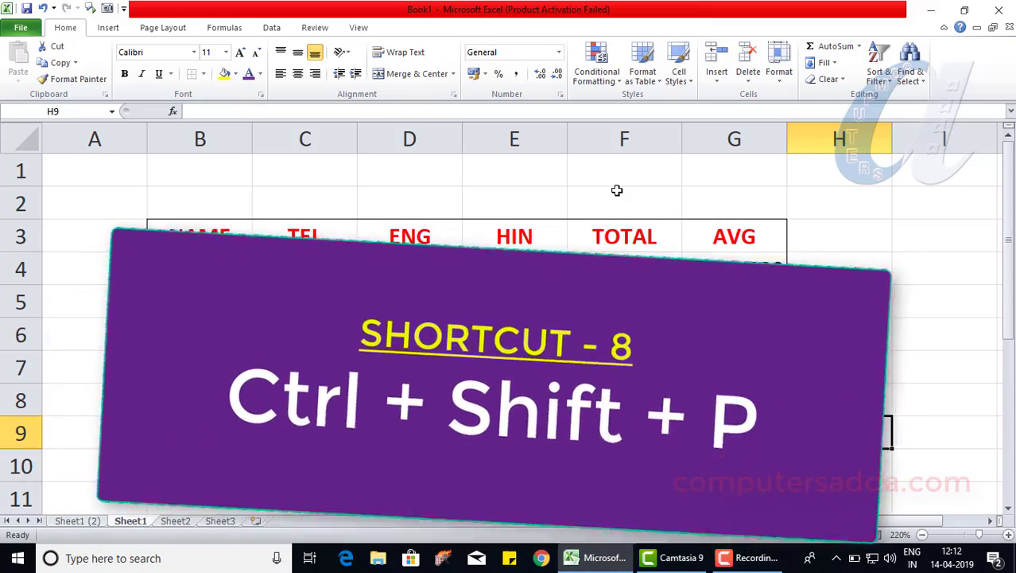
pyautogui.hotkey('ctrl', 'shift', 'p')
pyautogui.click(616, 190)
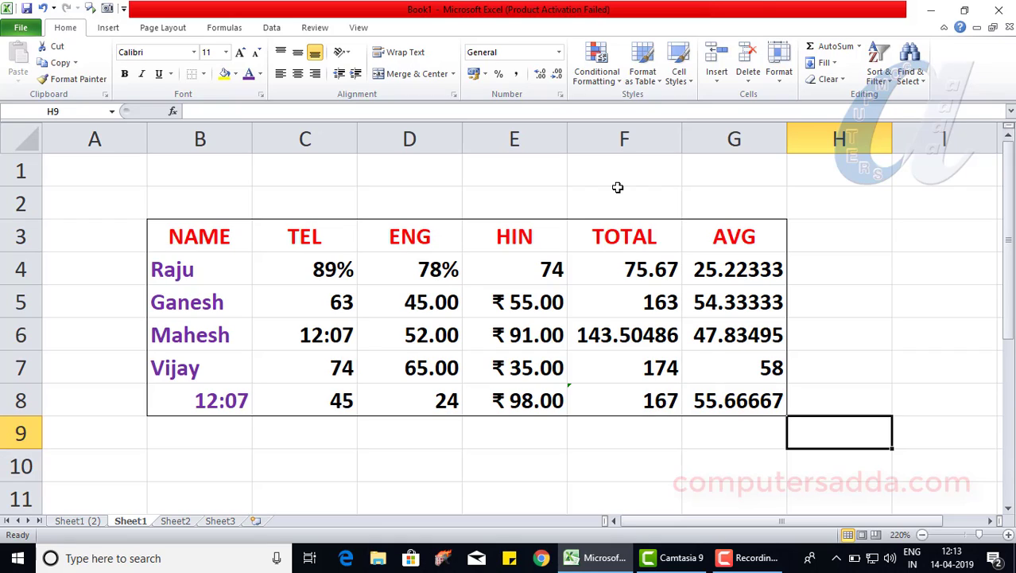
# - Add a comment to cell E4 with the student's name followed by "hindi marks", and check its marker on the cell
pyautogui.click(540, 270)
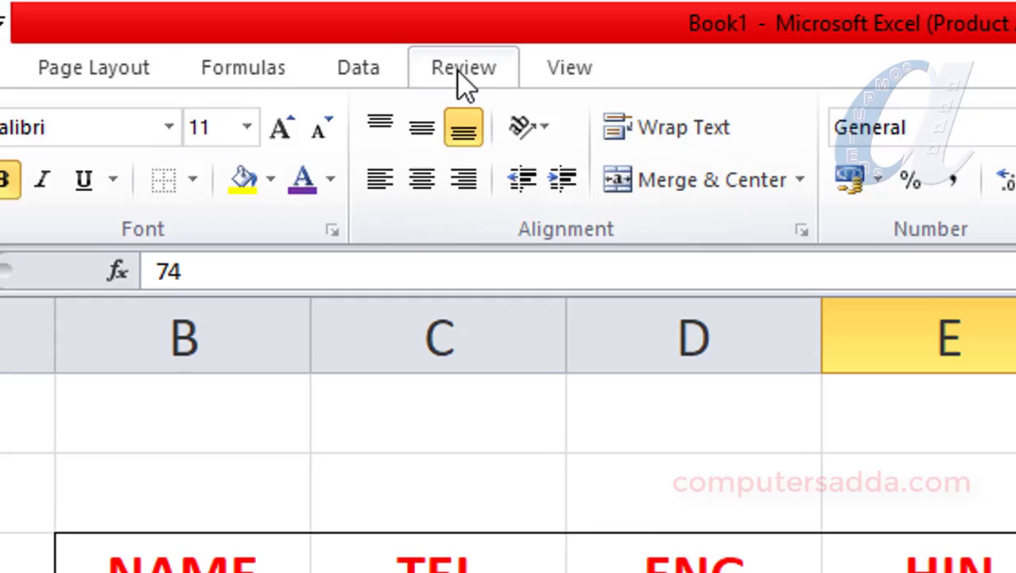
pyautogui.click(315, 27)
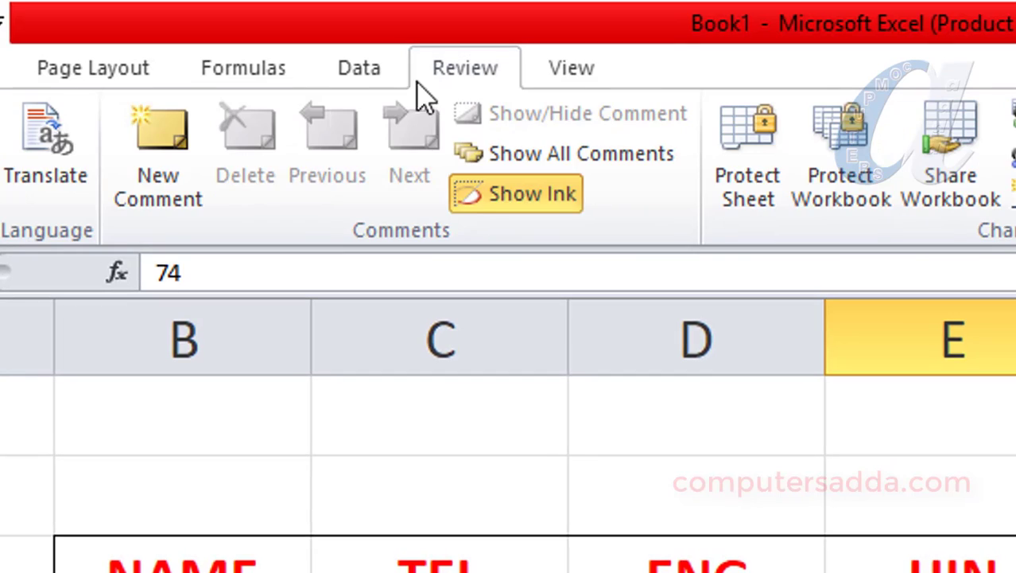
pyautogui.click(161, 129)
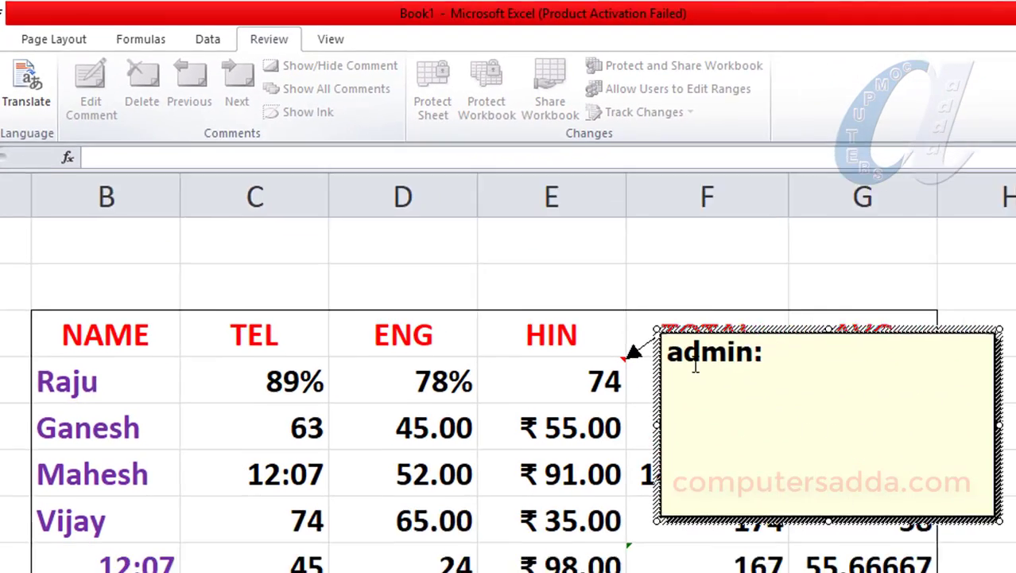
pyautogui.write('raju')
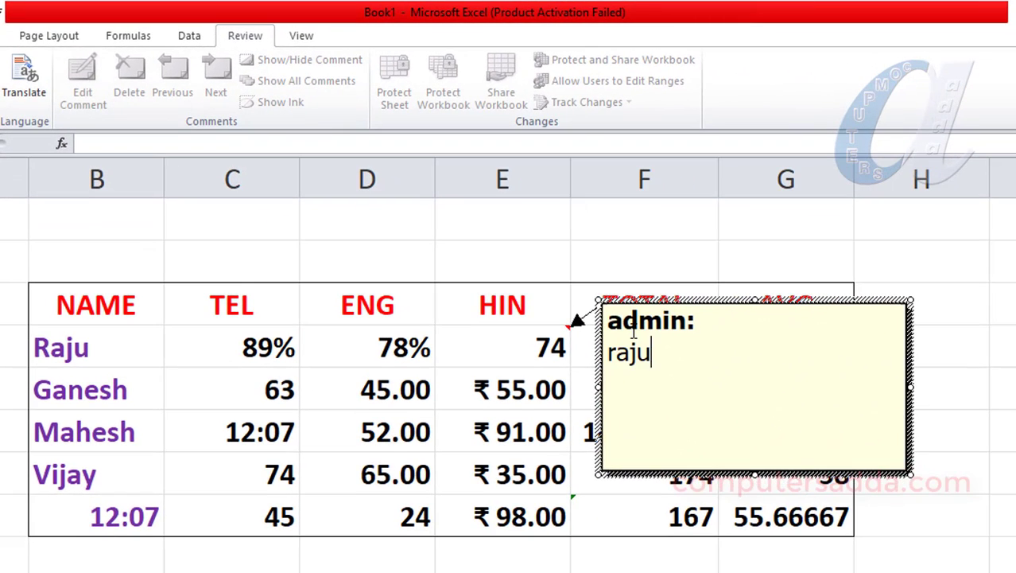
pyautogui.write(' hindi ')
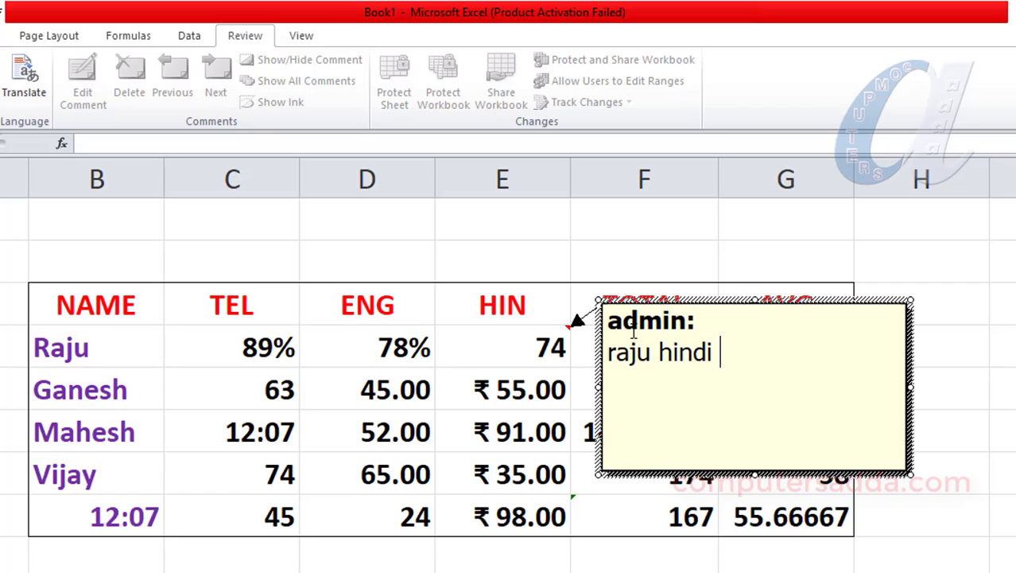
pyautogui.write('marks')
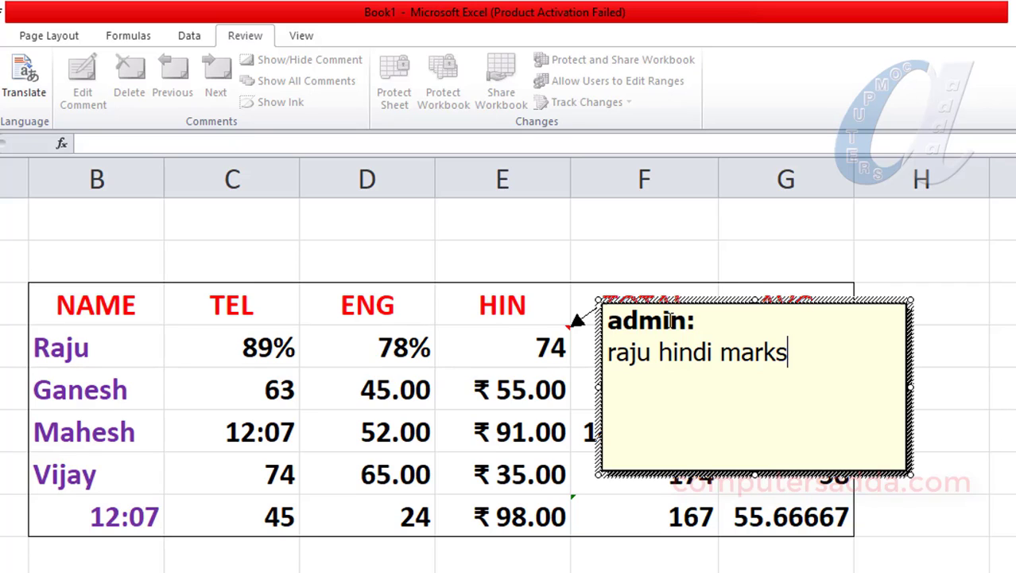
pyautogui.click(624, 569)
pyautogui.click(526, 338)
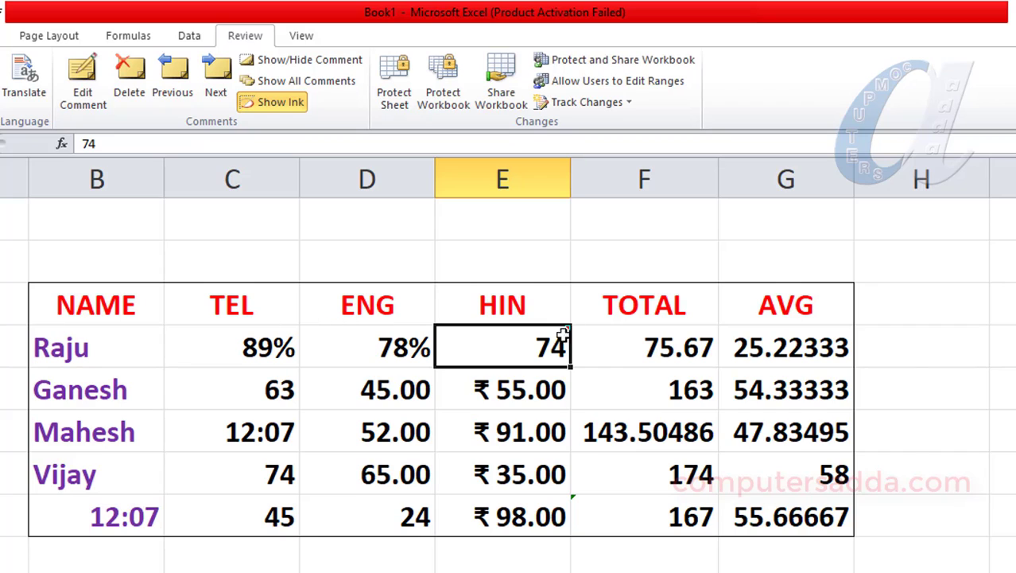
pyautogui.moveTo(540, 348)
# - Add a comment to the AVG cell G7 with the student's name followed by "average"
pyautogui.click(668, 474)
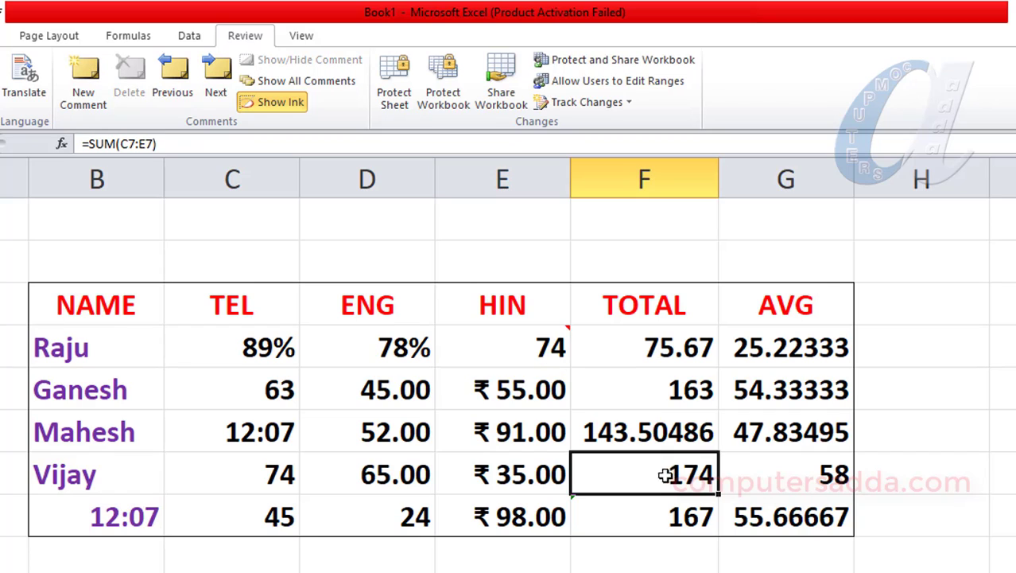
pyautogui.click(792, 475)
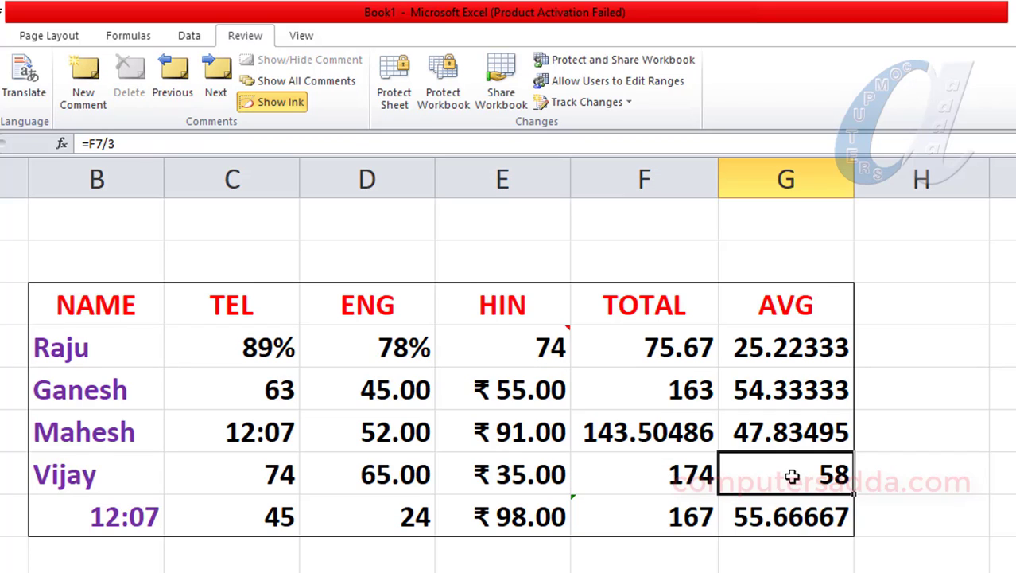
pyautogui.click(86, 76)
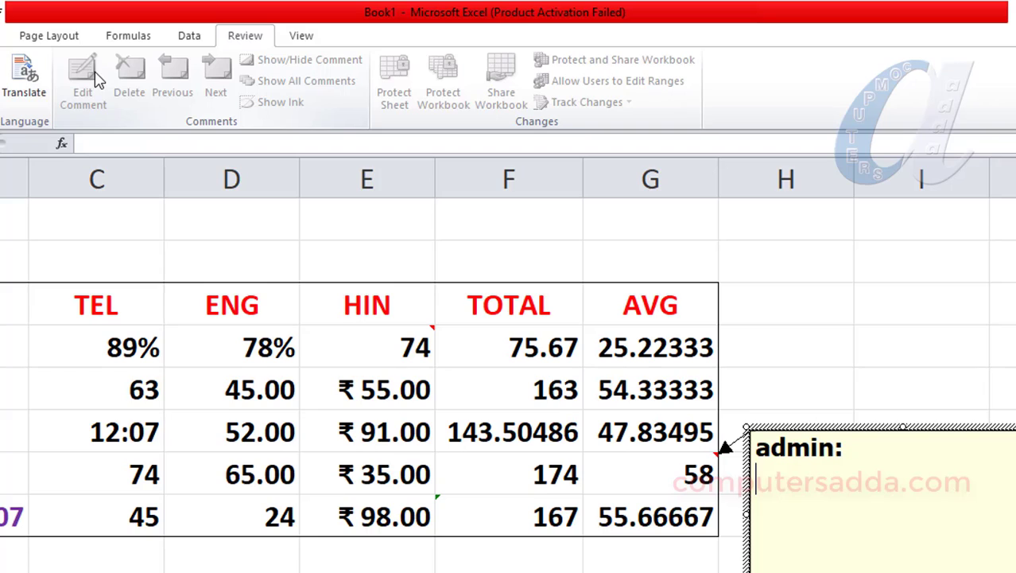
pyautogui.write('vijay aver')
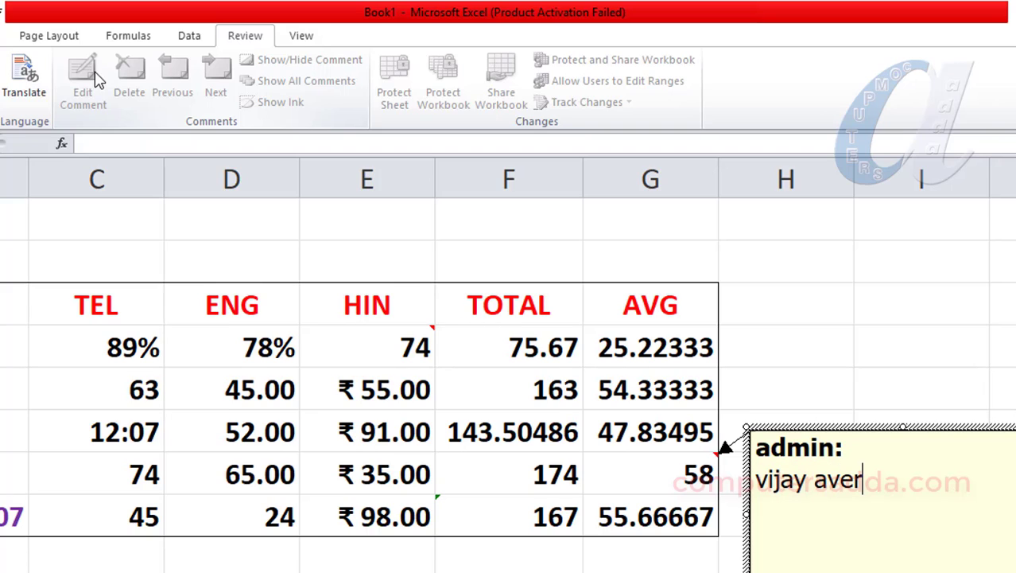
pyautogui.write('age')
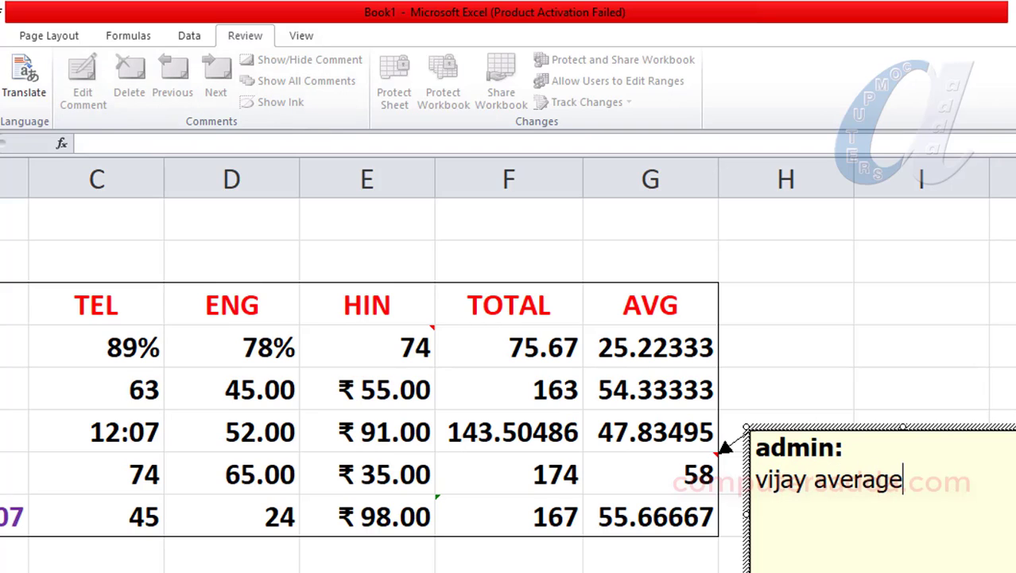
pyautogui.click(96, 569)
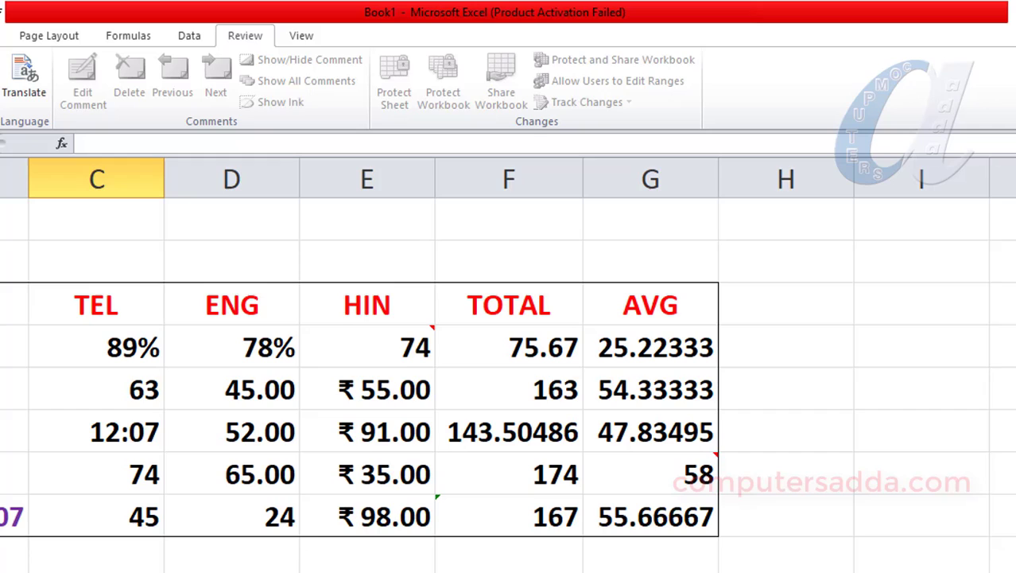
# - Add a comment reading "english marks" to the ENG cell D8
pyautogui.click(243, 520)
pyautogui.click(83, 79)
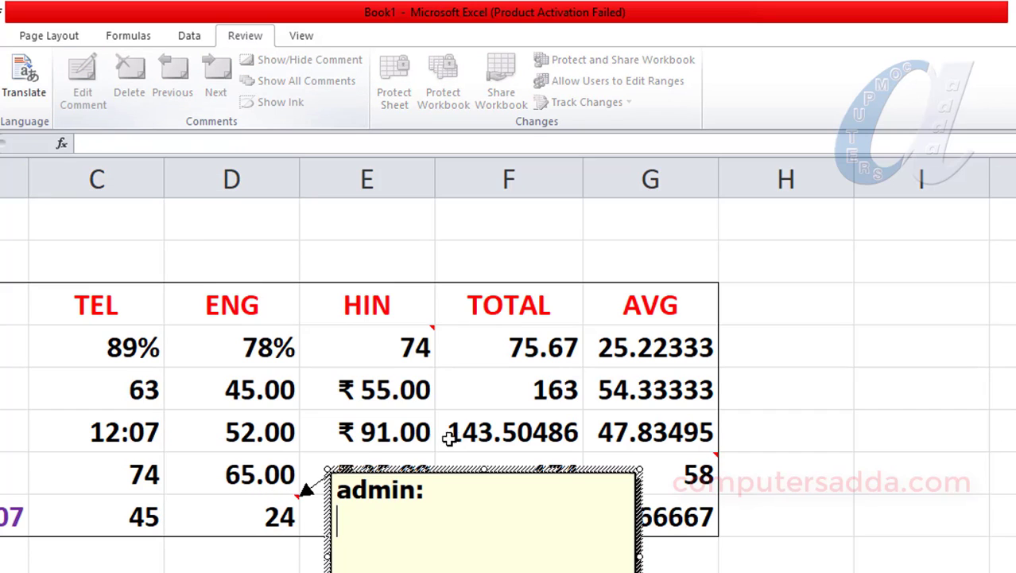
pyautogui.write('engl')
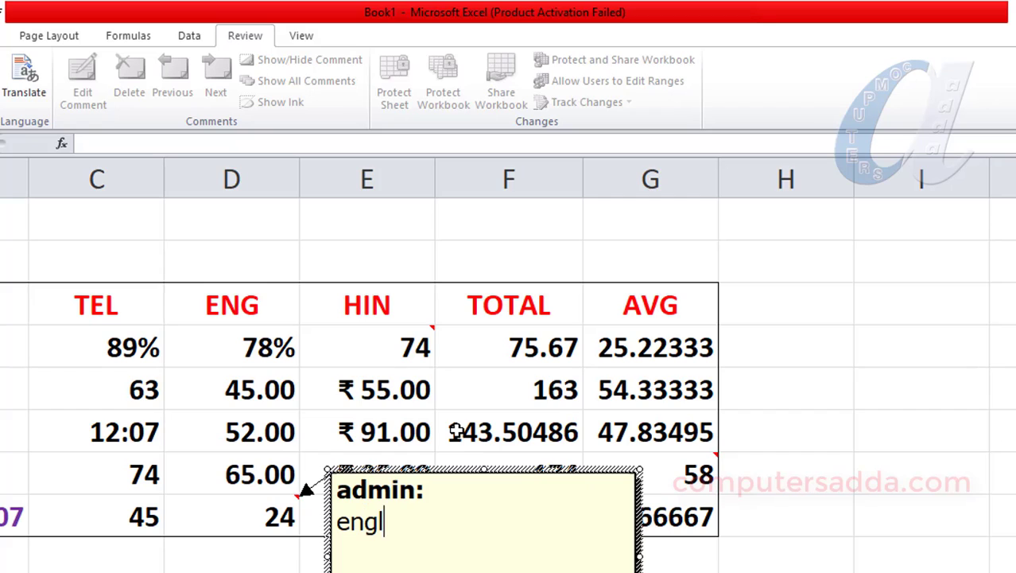
pyautogui.write('ish marks')
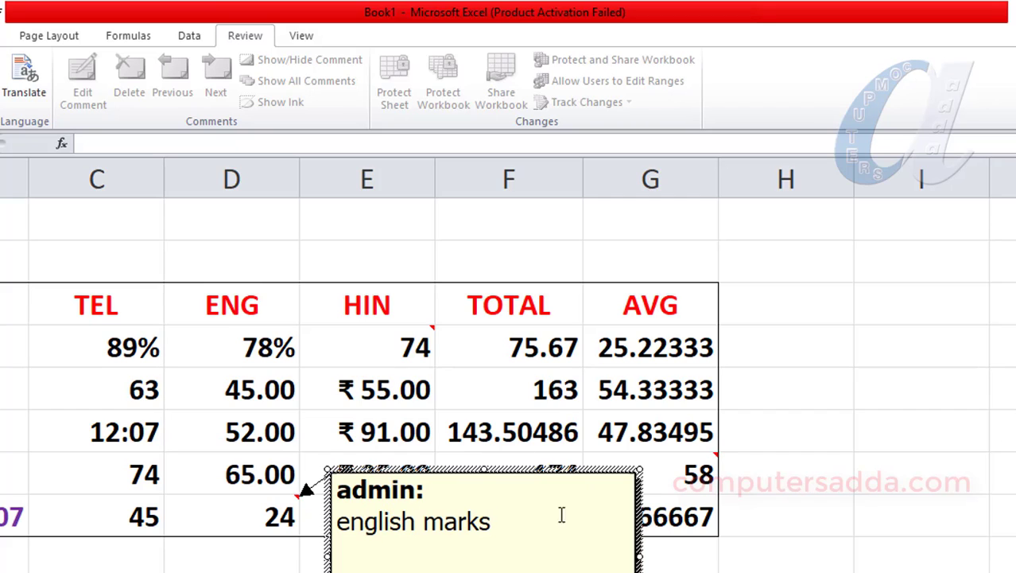
pyautogui.click(831, 477)
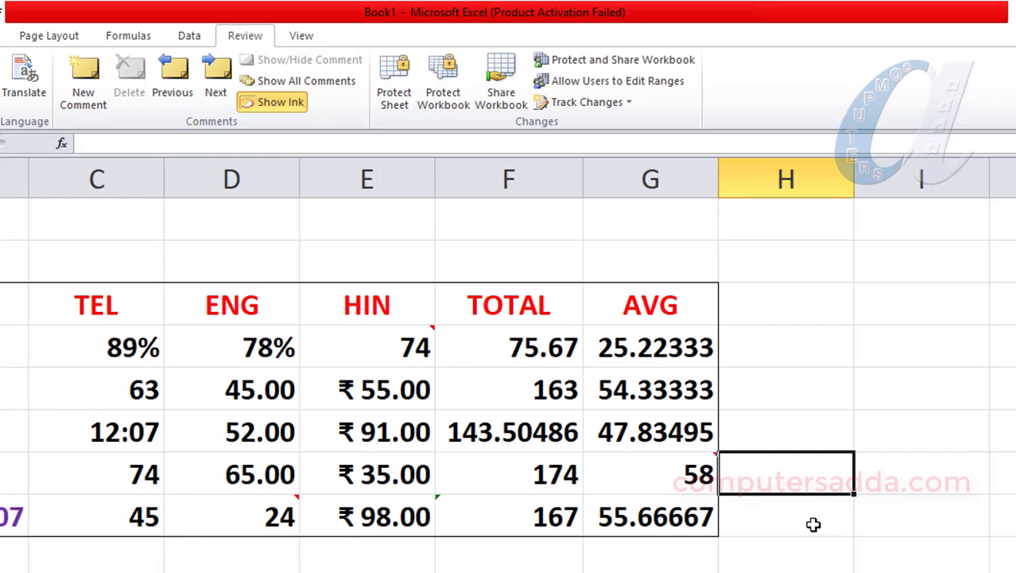
# - Starting from empty cell I8, select all cells in the sheet that contain comments
pyautogui.click(958, 510)
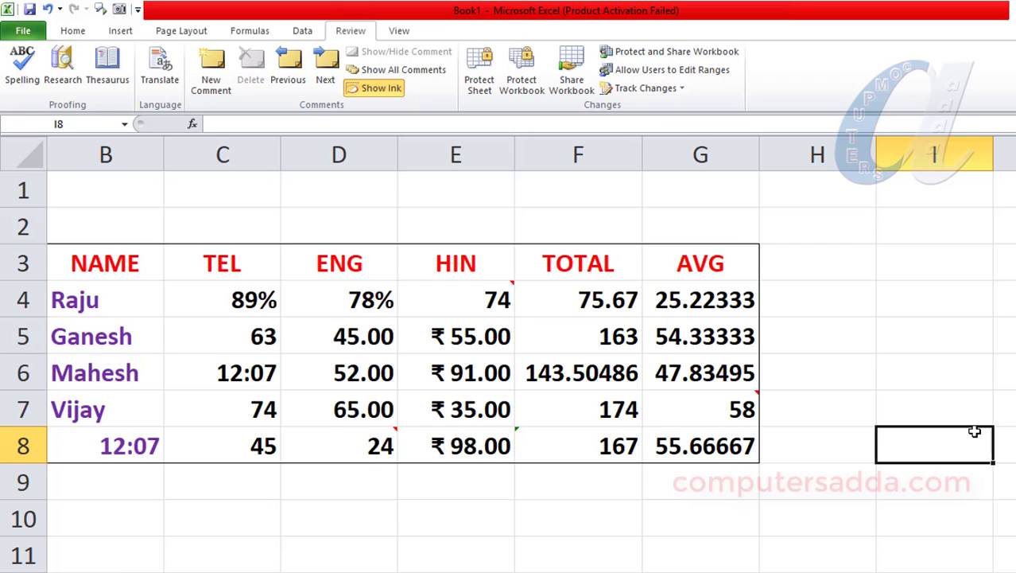
pyautogui.hotkey('ctrl', 'shift', 'o')
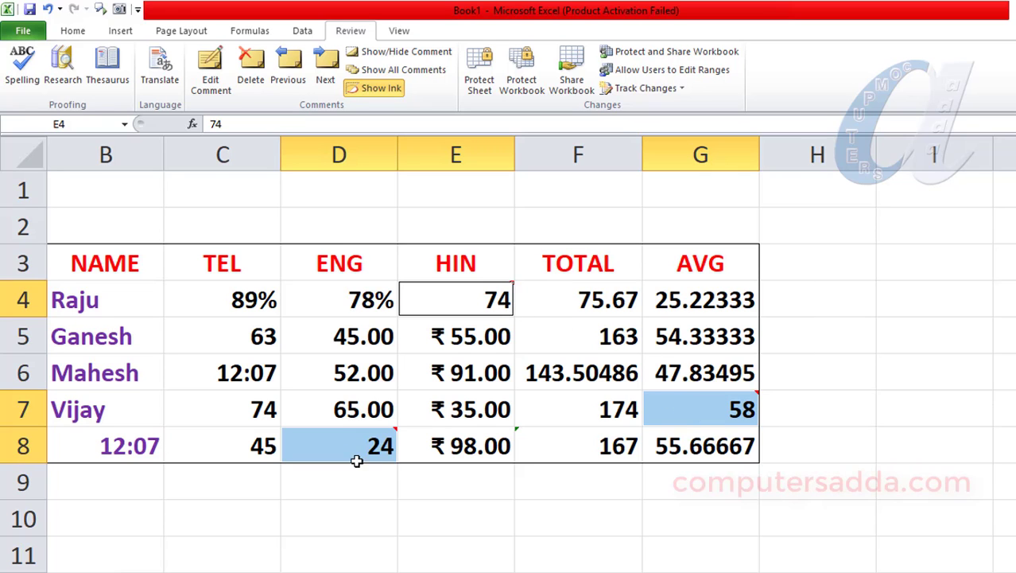
pyautogui.moveTo(356, 462)
# - Reset the currency-formatted HIN marks in E5:E8 to the General number format
pyautogui.moveTo(454, 340); pyautogui.dragTo(437, 433)
pyautogui.moveTo(334, 339); pyautogui.dragTo(338, 421)
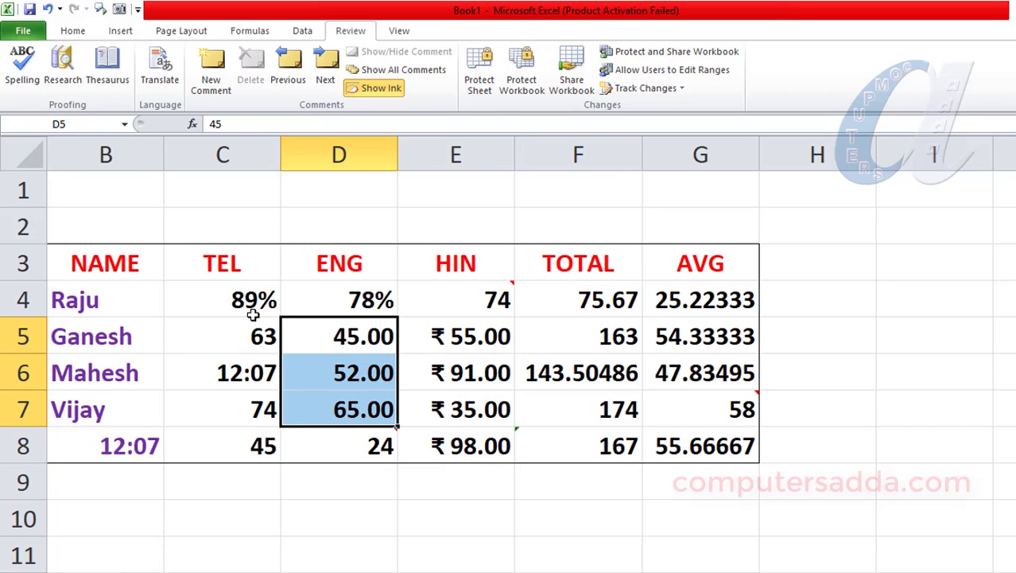
pyautogui.moveTo(252, 313); pyautogui.dragTo(352, 310)
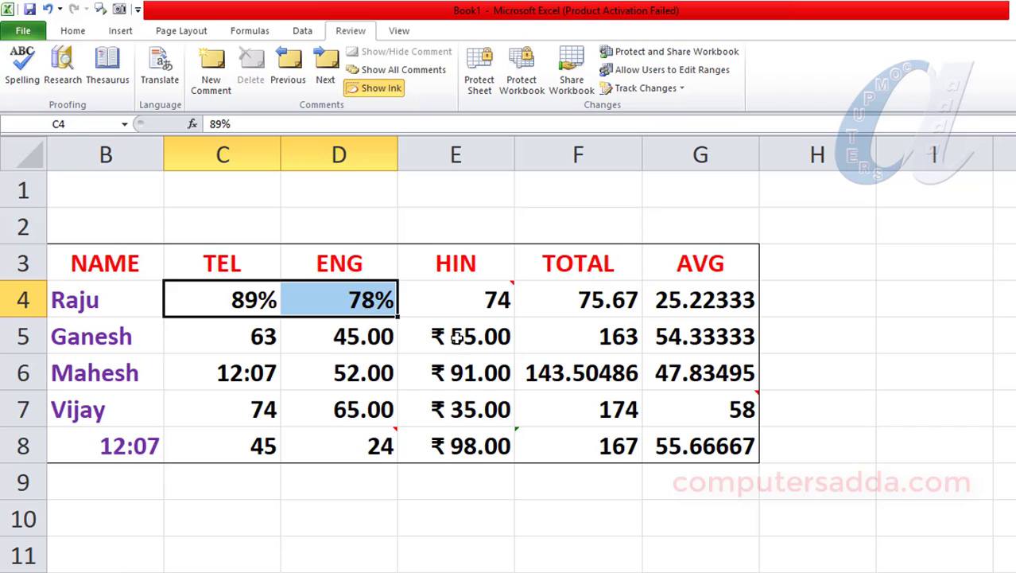
pyautogui.moveTo(457, 337); pyautogui.dragTo(459, 452)
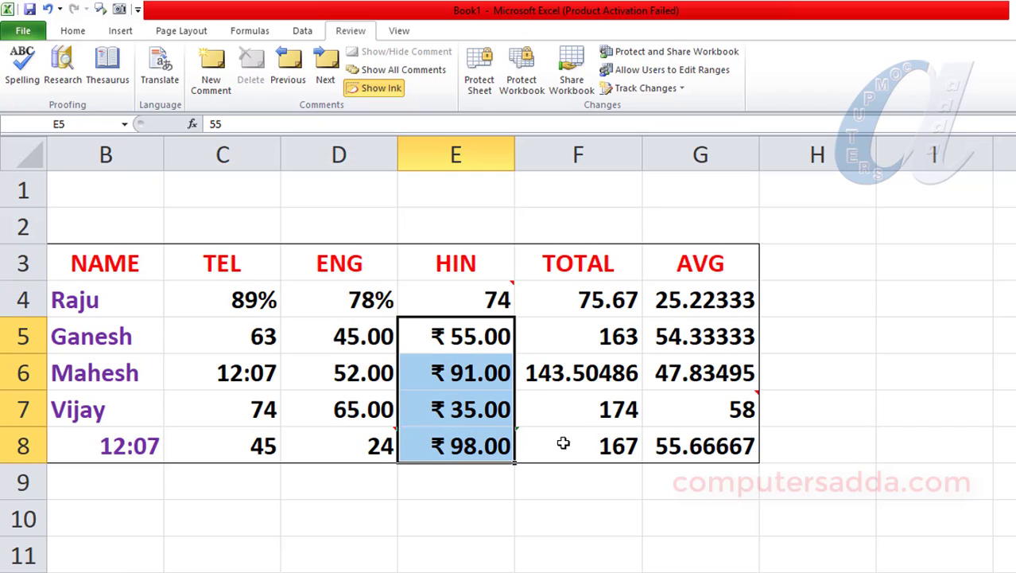
pyautogui.hotkey('ctrl', 'shift', '~')
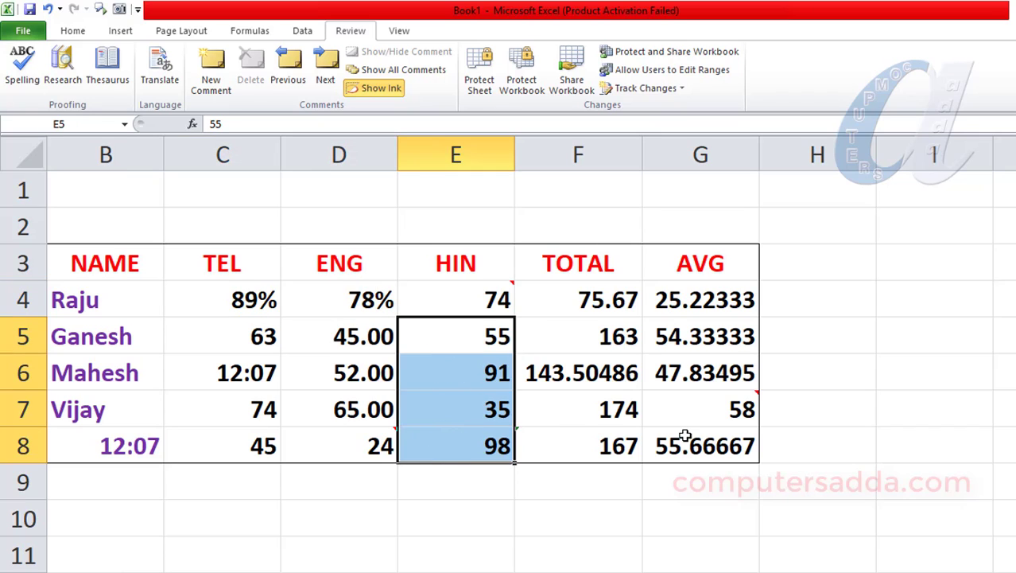
# - Reset the two-decimal ENG marks in D5:D7 to the General number format
pyautogui.click(71, 31)
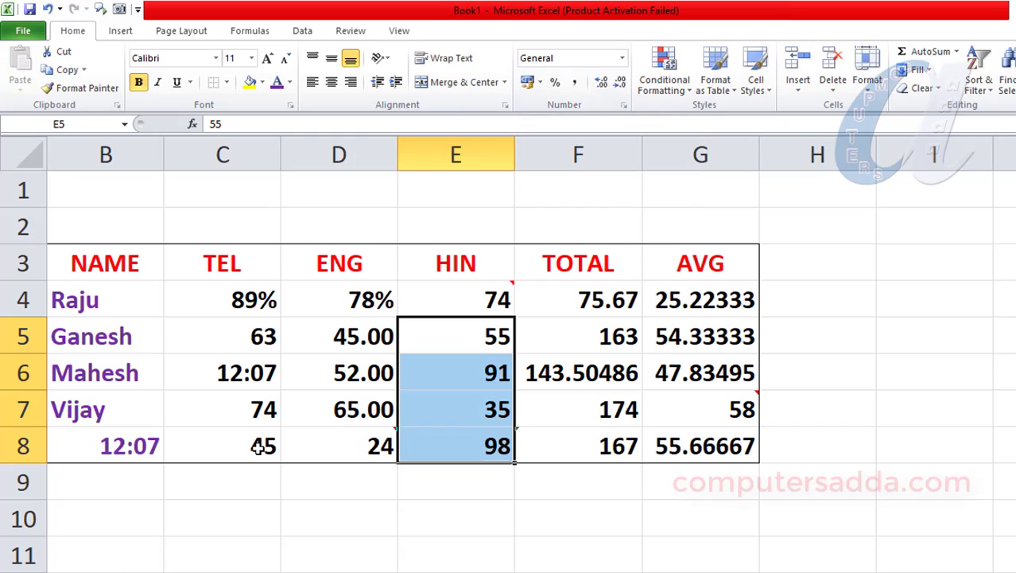
pyautogui.moveTo(329, 339); pyautogui.dragTo(329, 409)
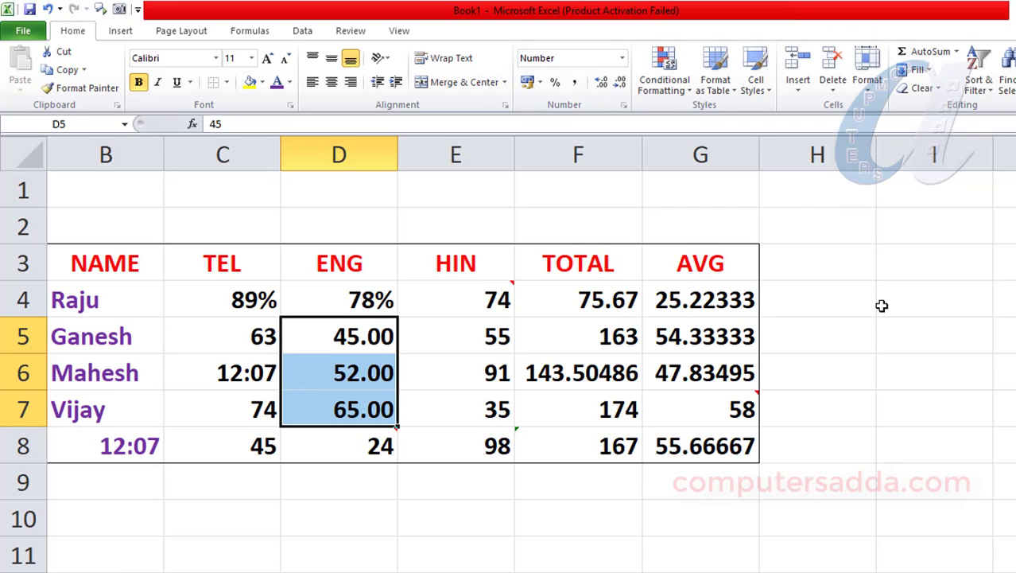
pyautogui.hotkey('ctrl', 'shift', '`')
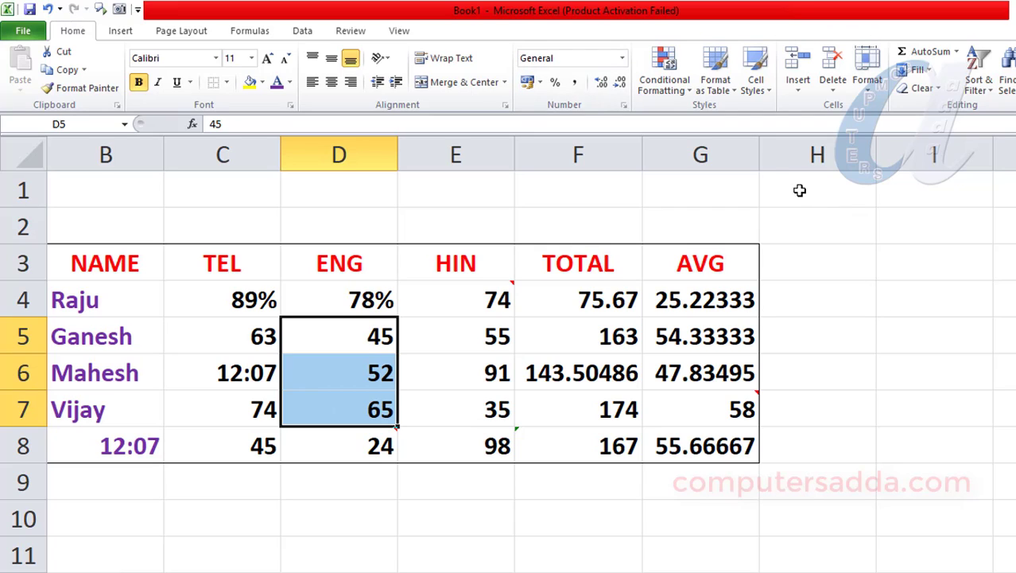